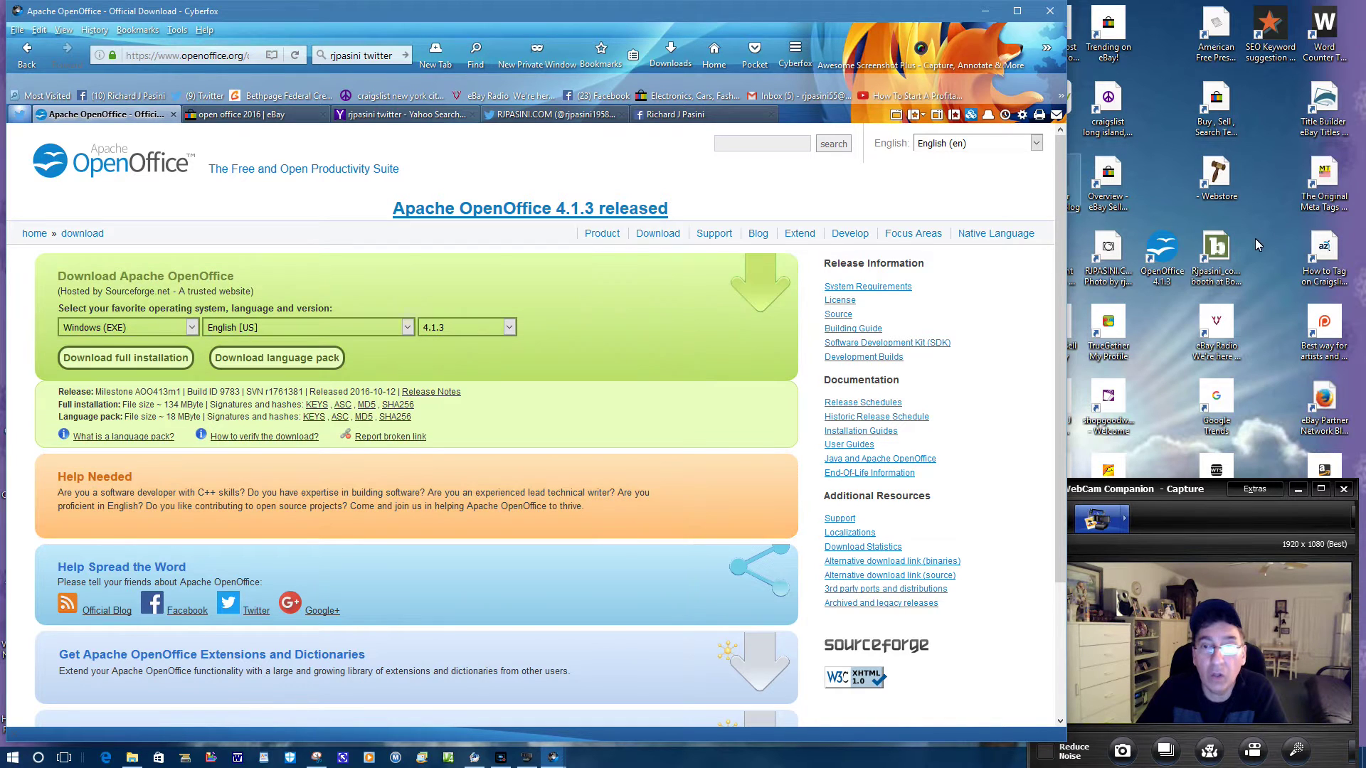
Launch OpenOffice 4.1.3, create a new spreadsheet and try selecting blocks of cells on Sheet1.
{"action": "left_click", "coordinate": [1166, 253]}
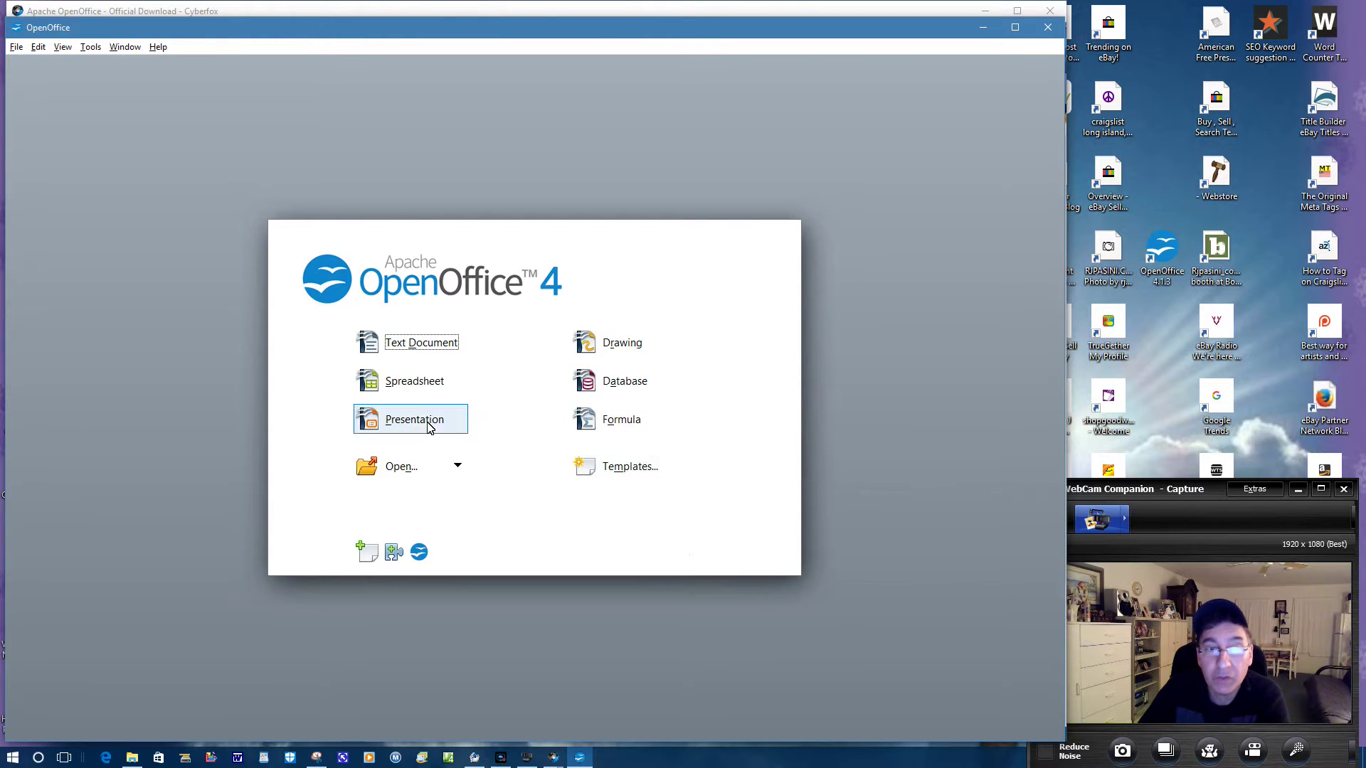
{"action": "left_click", "coordinate": [396, 383]}
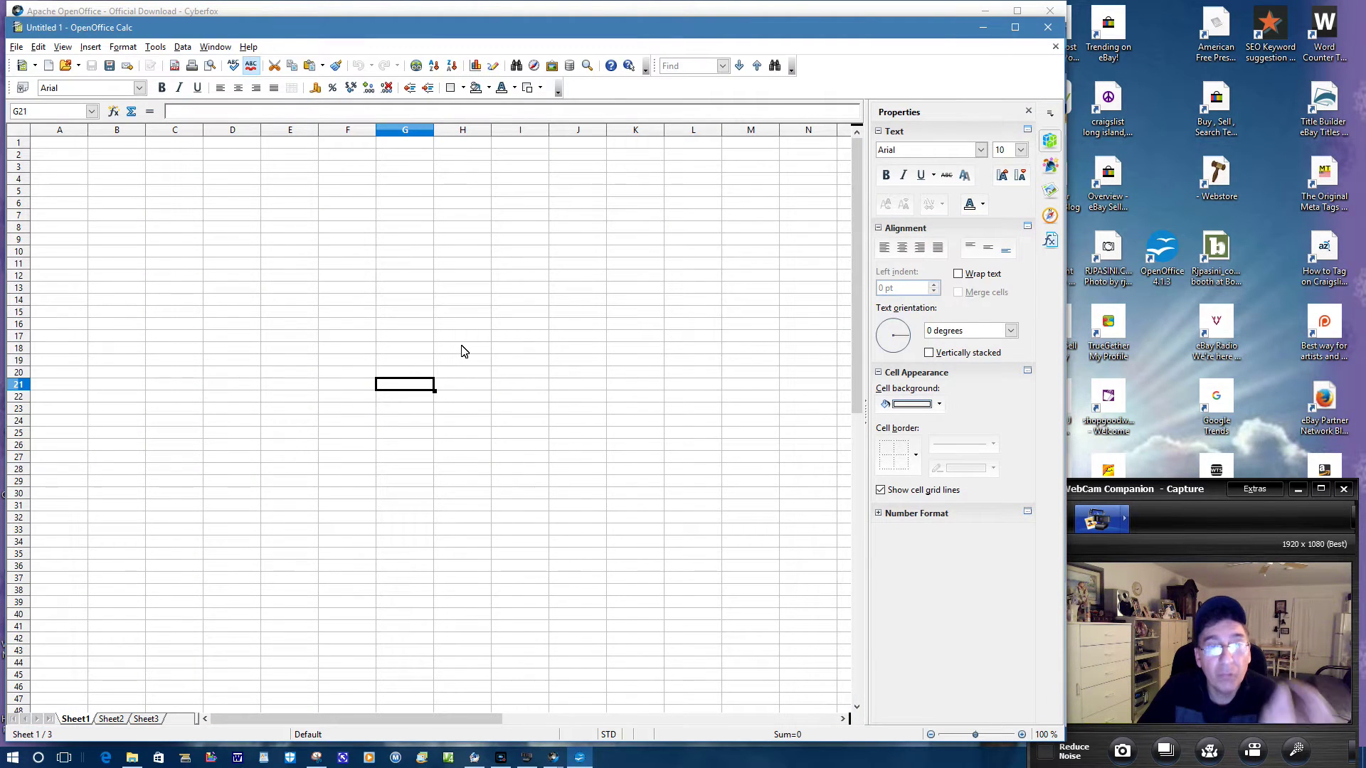
{"action": "left_click_drag", "start_coordinate": [389, 376], "coordinate": [347, 360]}
{"action": "left_click_drag", "start_coordinate": [276, 325], "coordinate": [174, 244]}
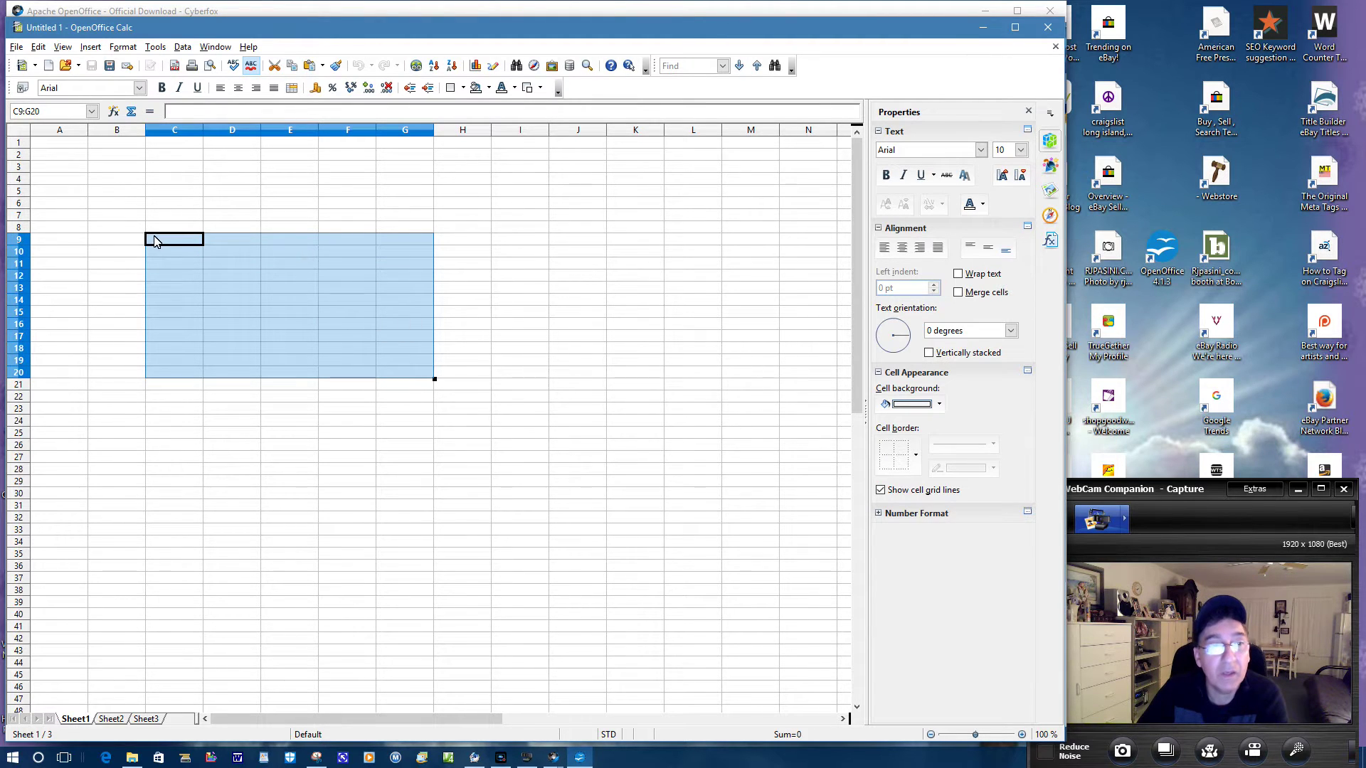
{"action": "left_click_drag", "start_coordinate": [147, 236], "coordinate": [52, 150]}
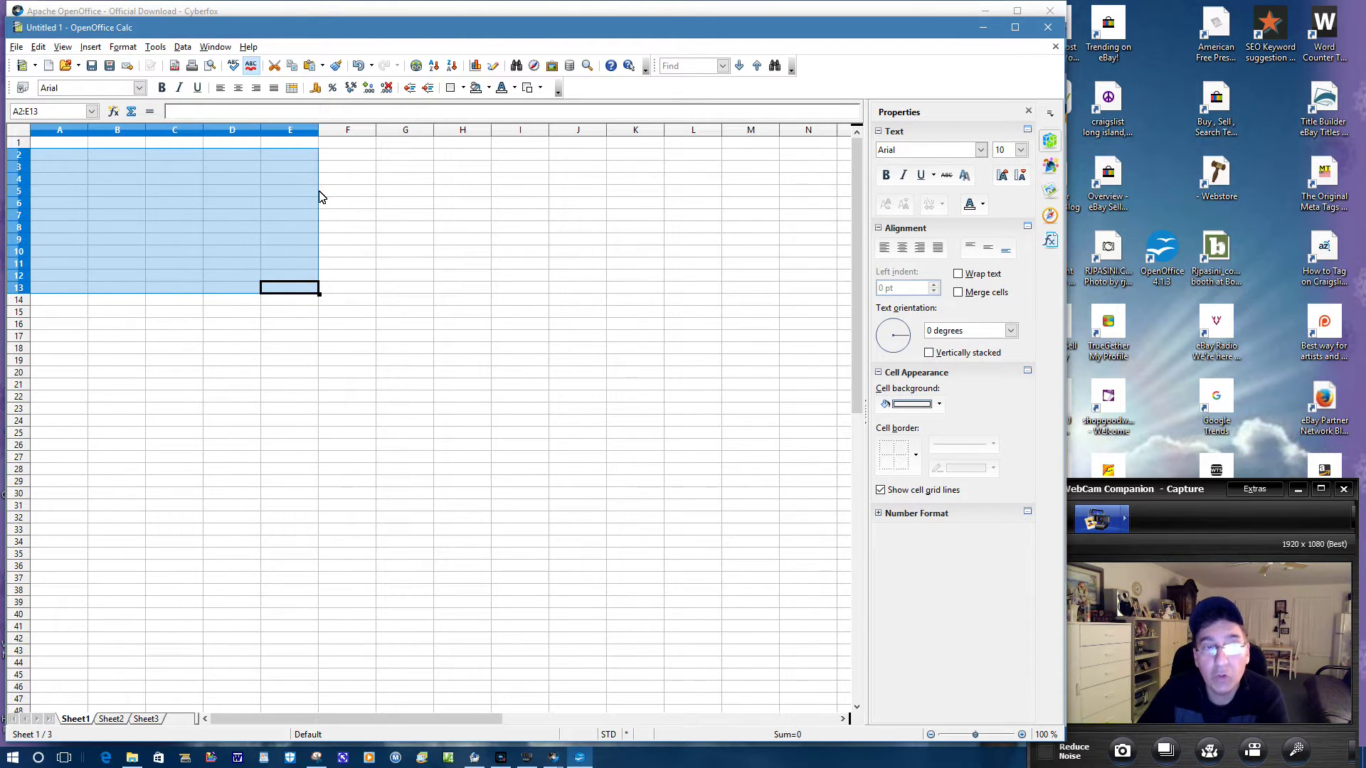
{"action": "left_click", "coordinate": [207, 347]}
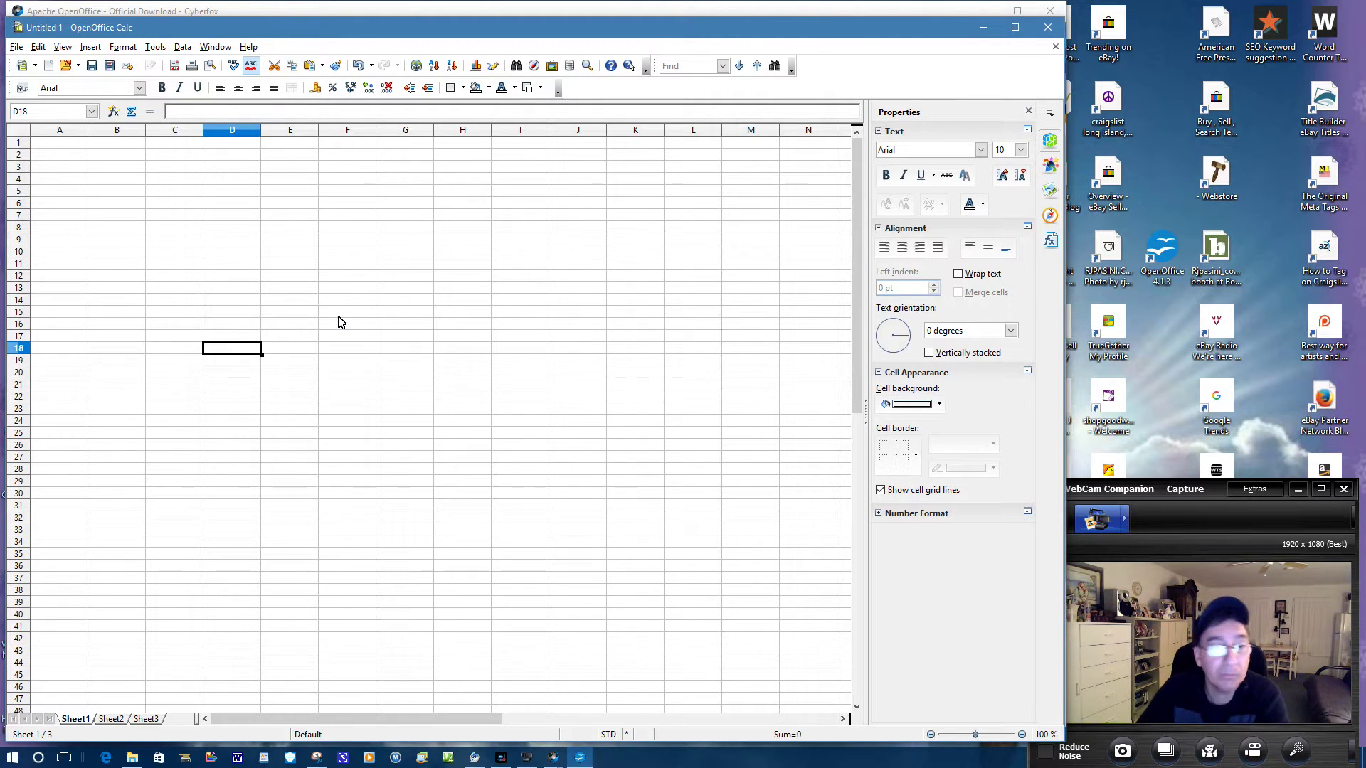
Minimize the open windows, view the desktop file "Online Log sheet for Merchandise" in Calc, and close it.
{"action": "left_click", "coordinate": [983, 30]}
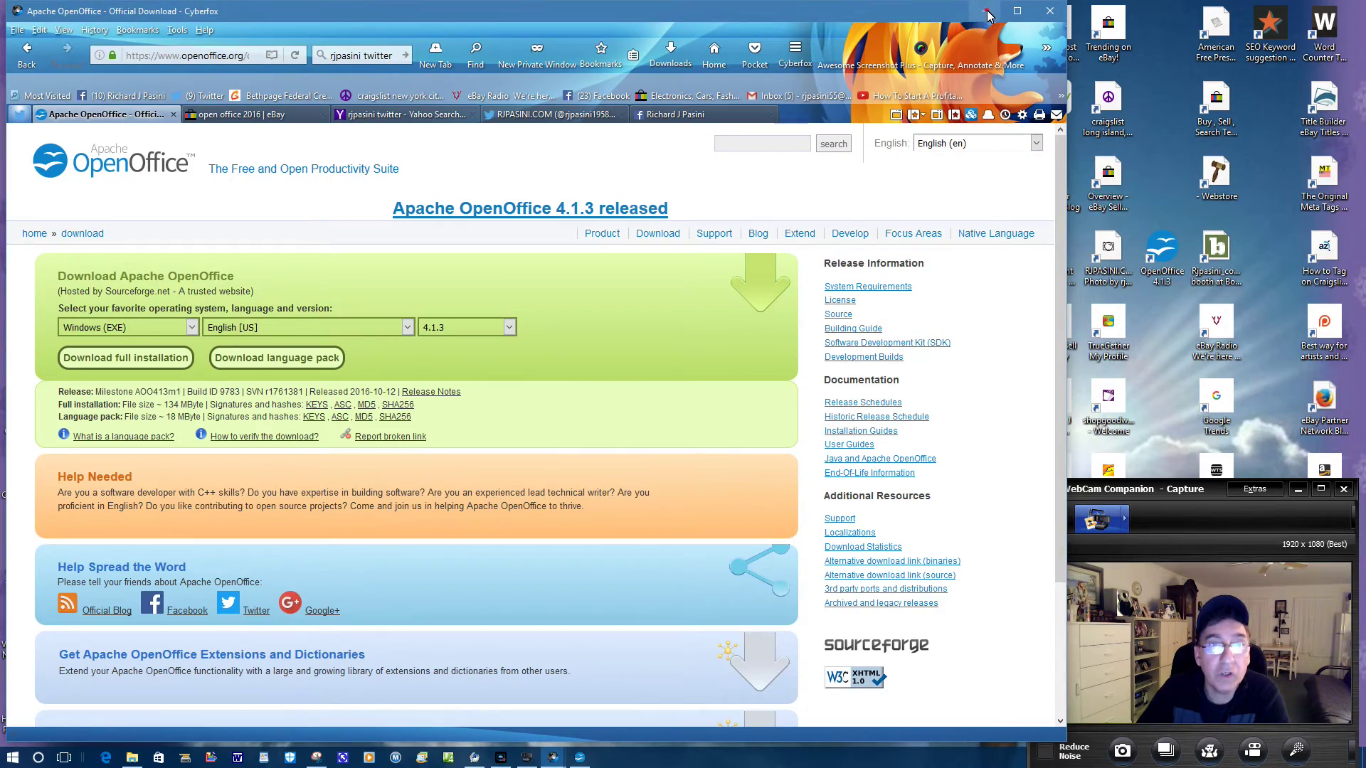
{"action": "left_click", "coordinate": [986, 13]}
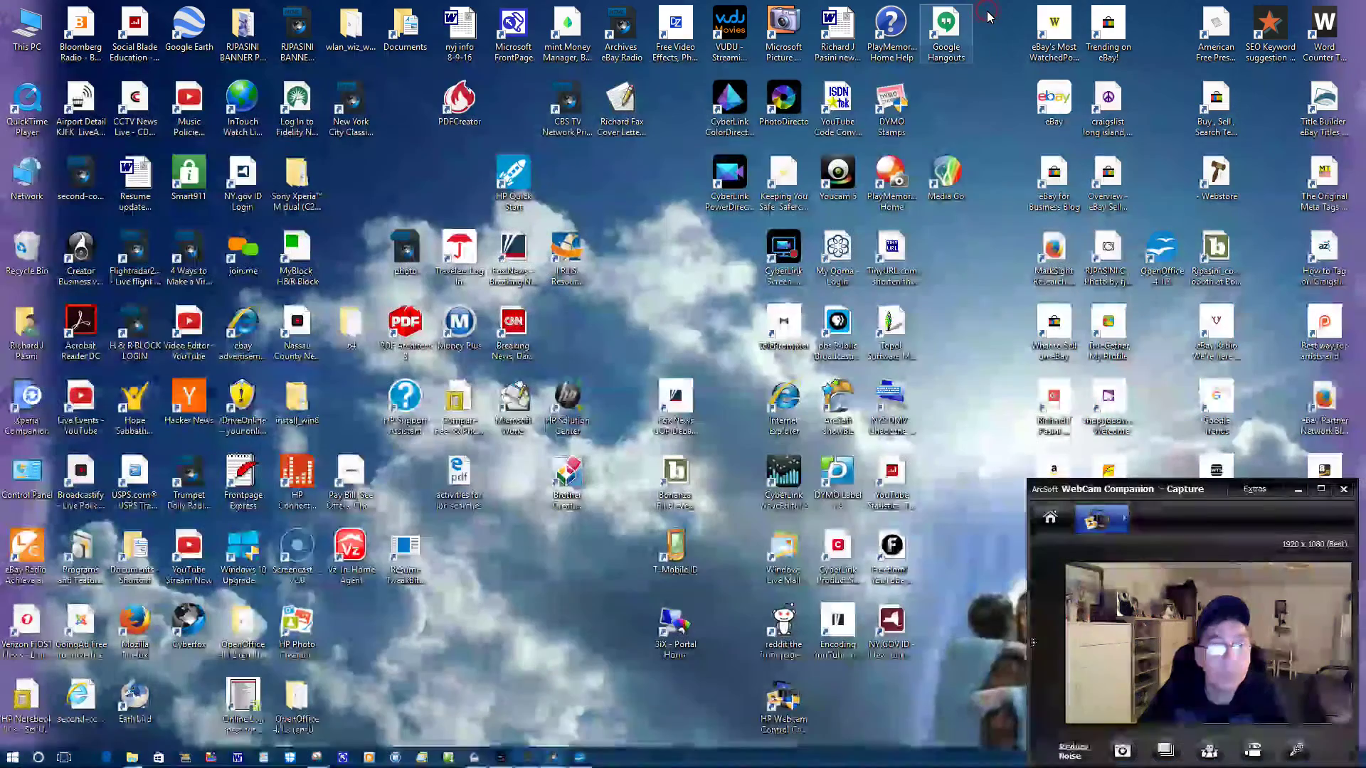
{"action": "double_click", "coordinate": [241, 694]}
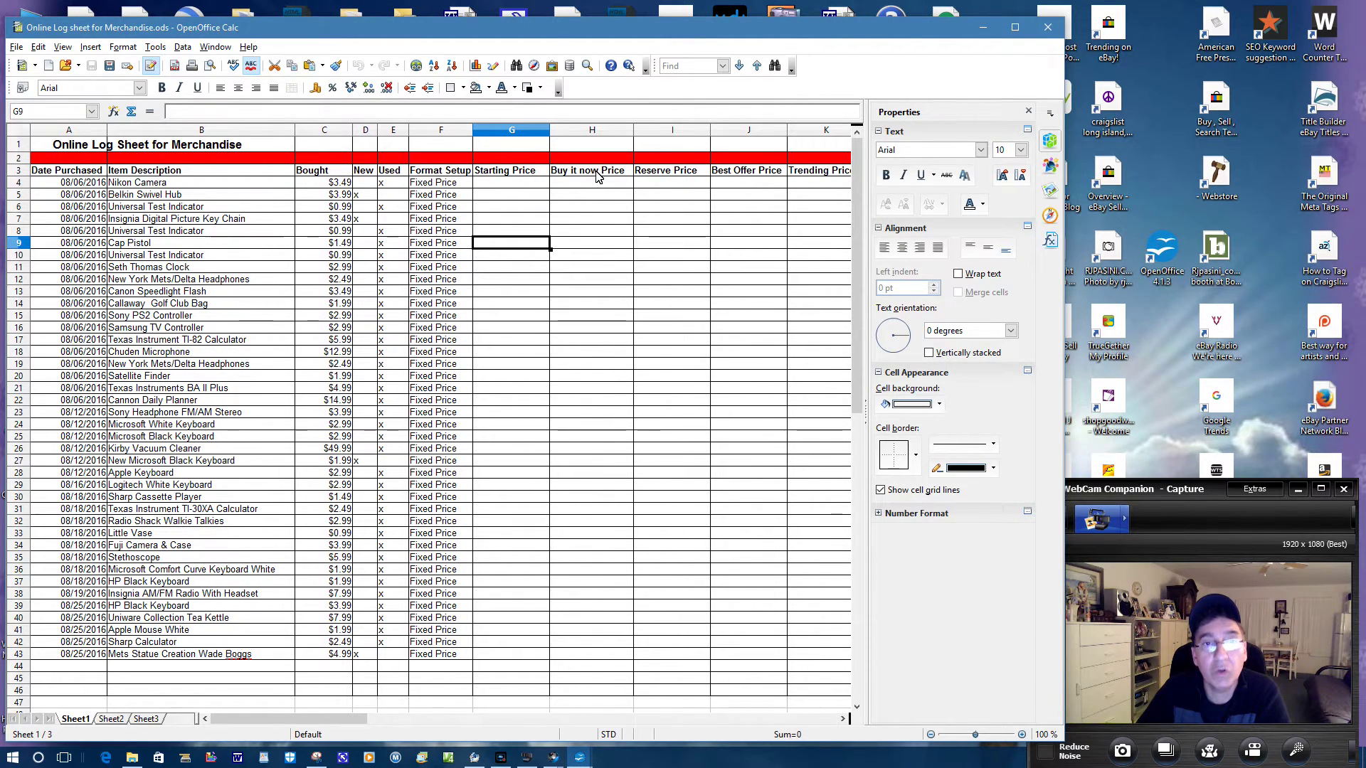
{"action": "left_click_drag", "start_coordinate": [319, 720], "coordinate": [218, 725]}
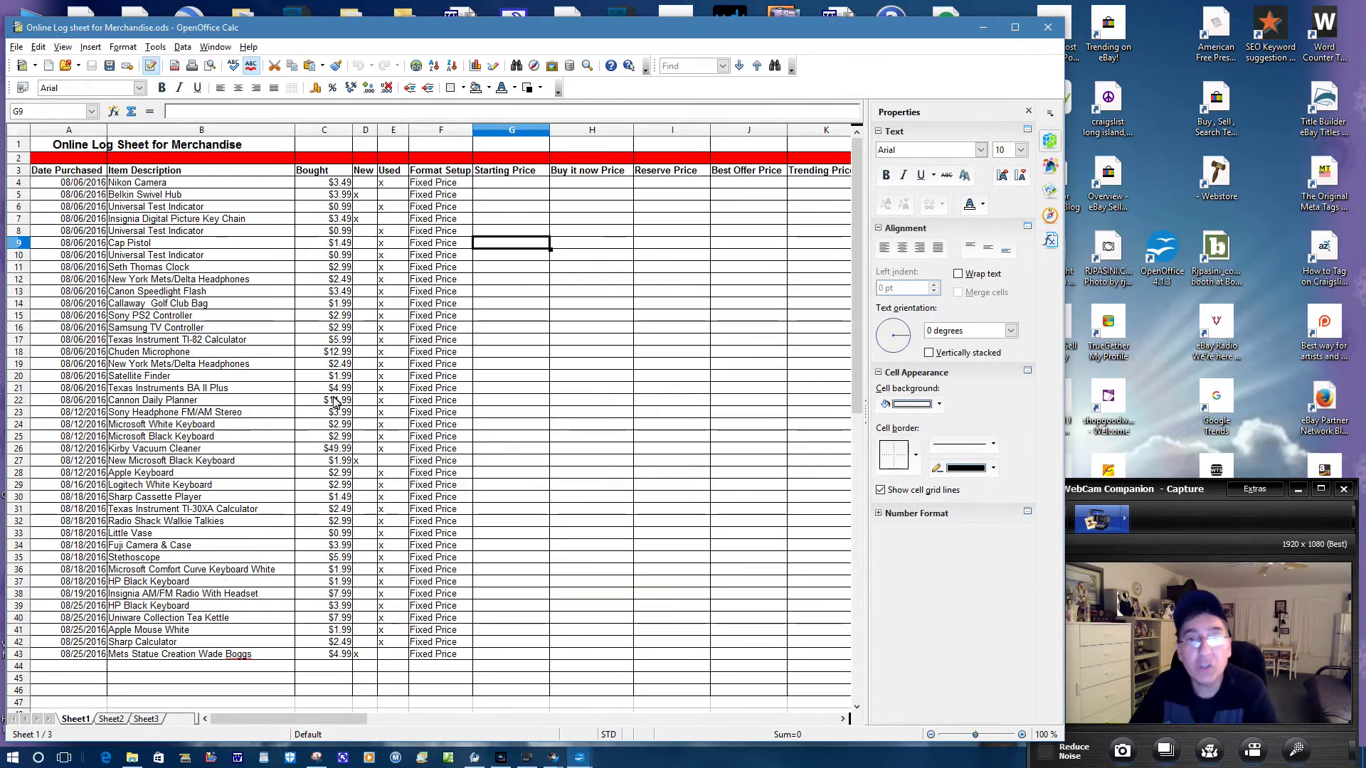
{"action": "left_click", "coordinate": [1048, 27]}
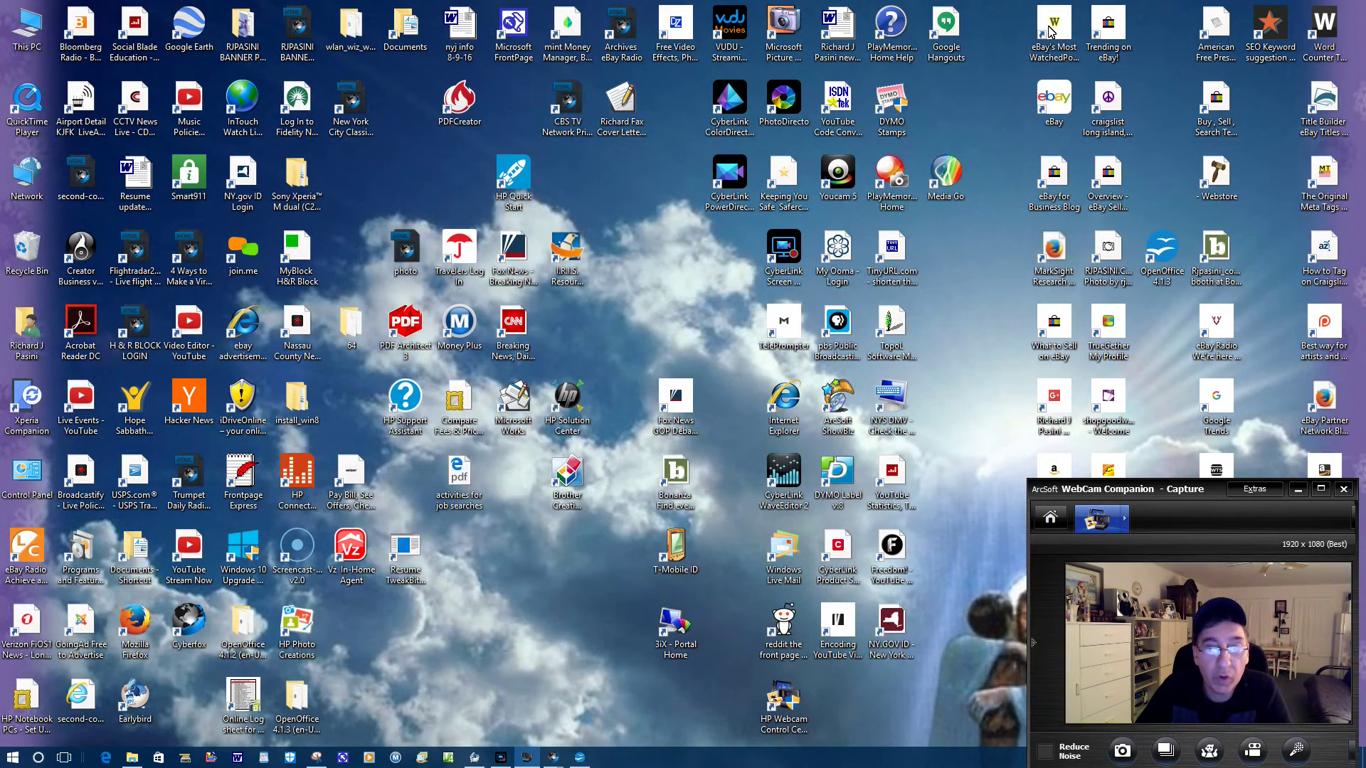
Preview the Area, XY (Scatter), Bubble, Net and Stock chart types in the untitled spreadsheet without inserting one, and close it, discarding the changes.
{"action": "left_click", "coordinate": [580, 758]}
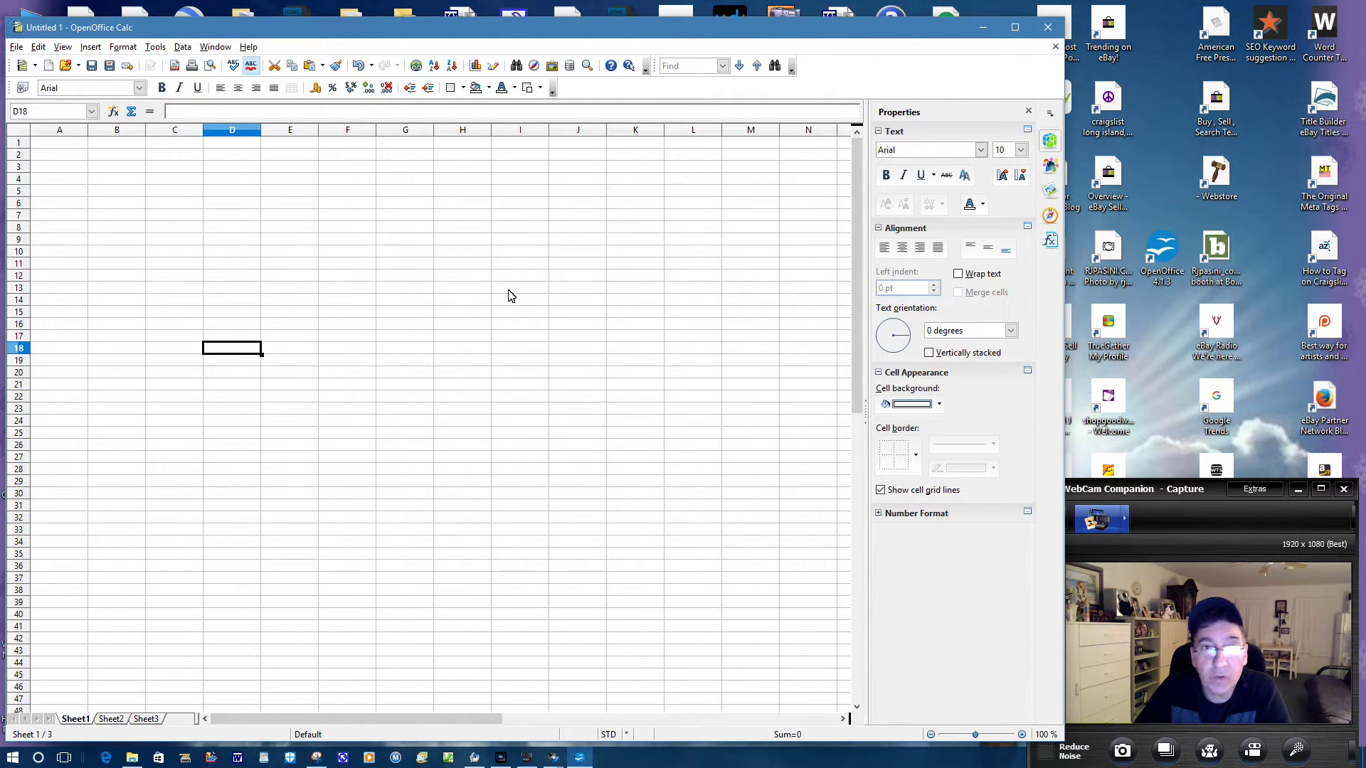
{"action": "left_click", "coordinate": [474, 69]}
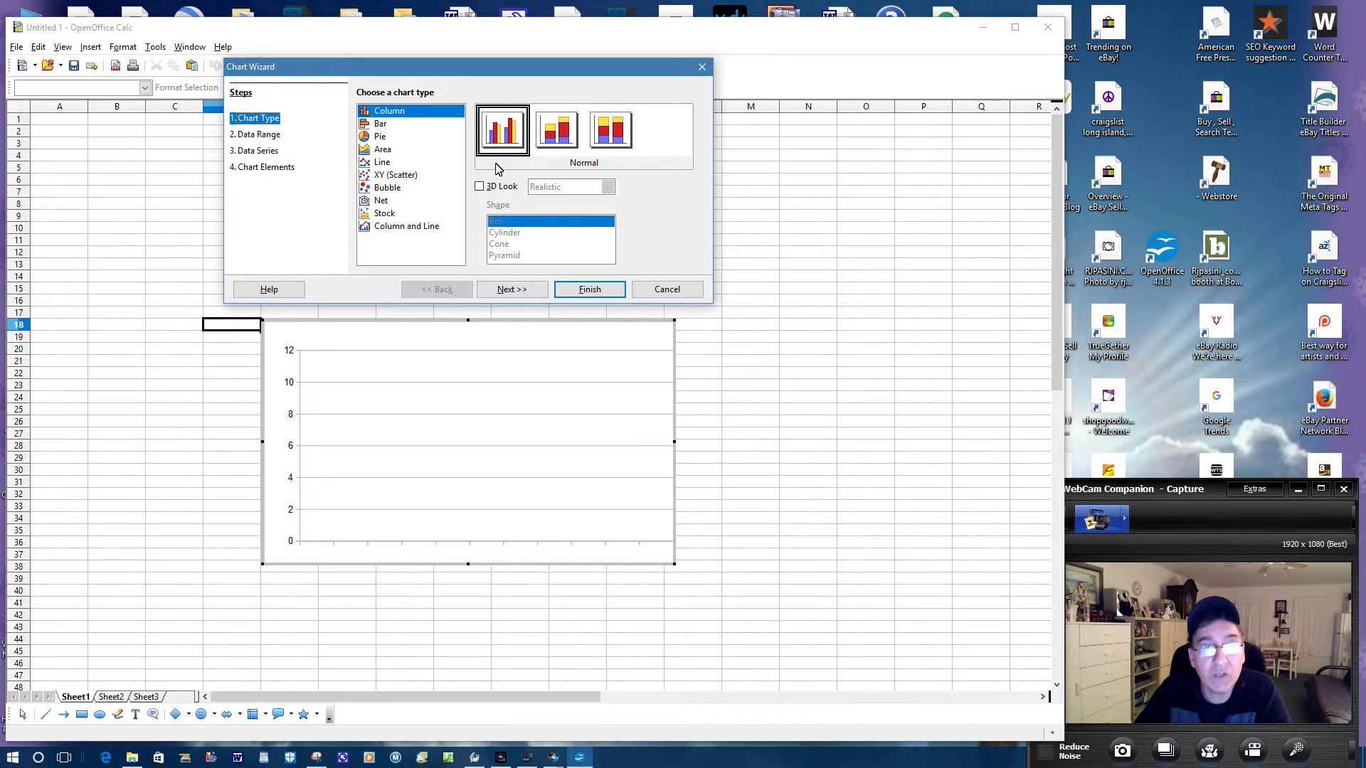
{"action": "left_click", "coordinate": [383, 152]}
{"action": "left_click", "coordinate": [385, 174]}
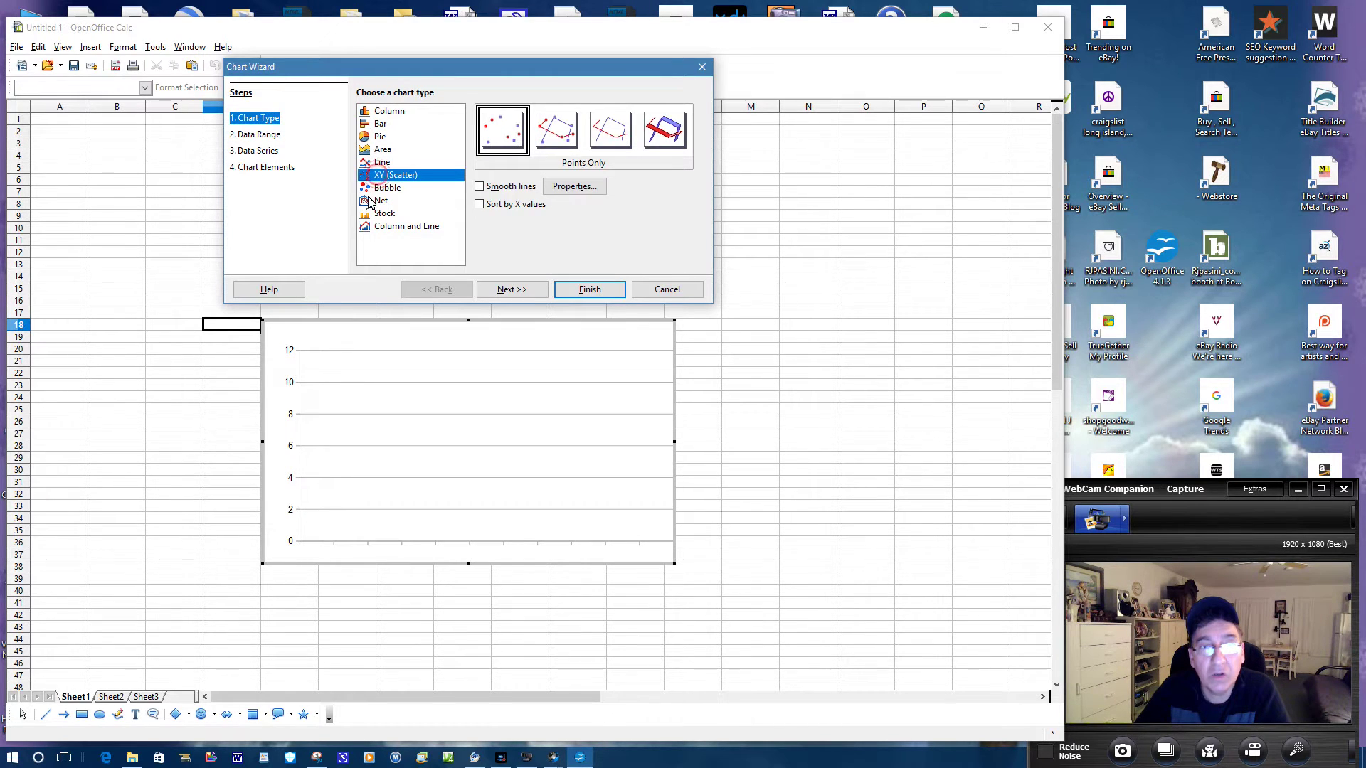
{"action": "left_click", "coordinate": [374, 188]}
{"action": "left_click", "coordinate": [369, 202]}
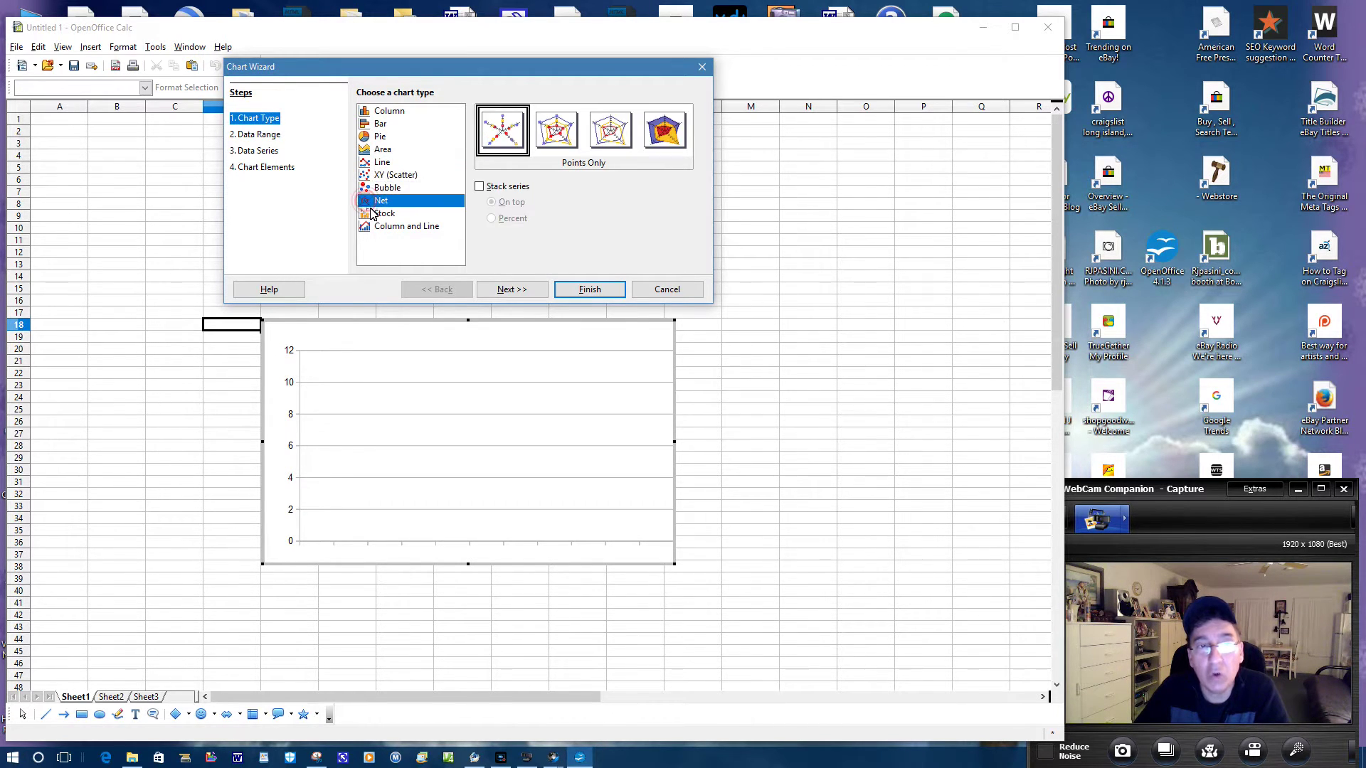
{"action": "left_click", "coordinate": [375, 212]}
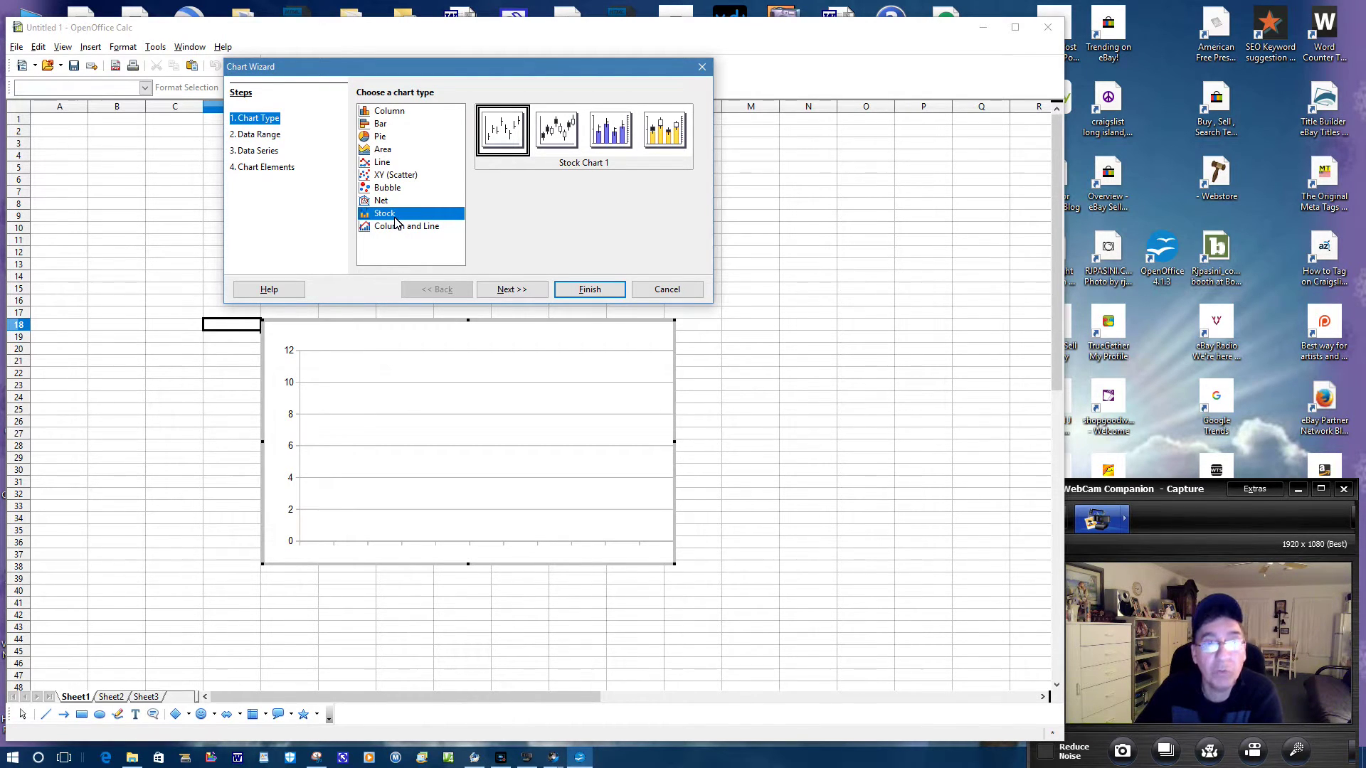
{"action": "left_click", "coordinate": [675, 137]}
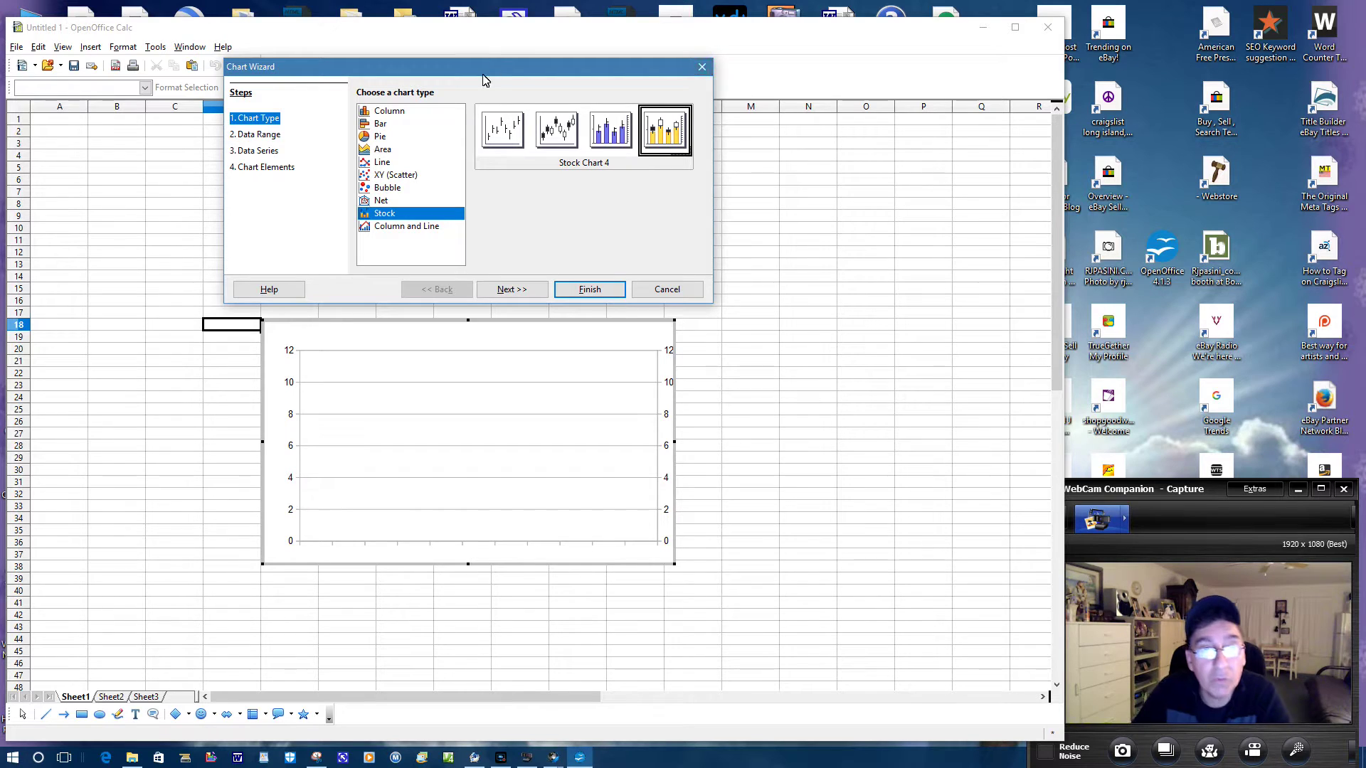
{"action": "left_click", "coordinate": [612, 130]}
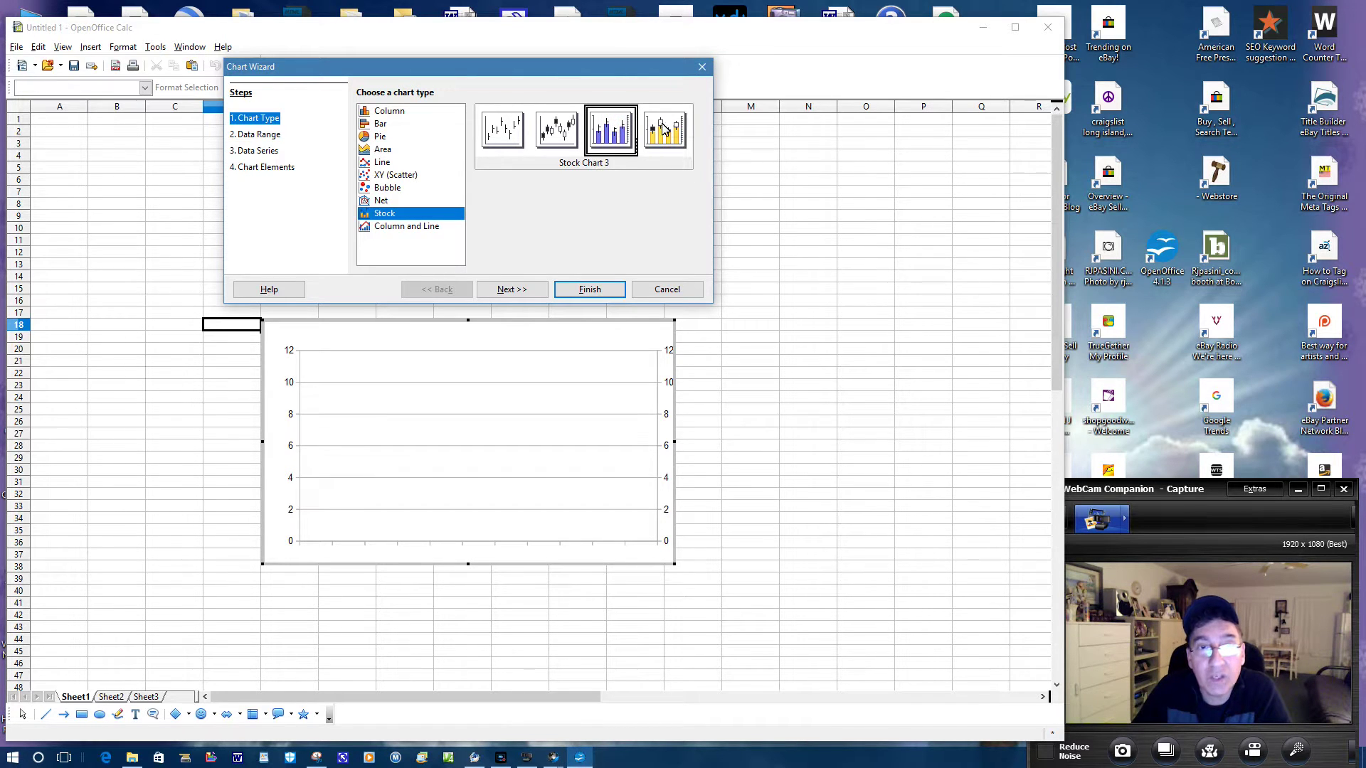
{"action": "left_click", "coordinate": [669, 290]}
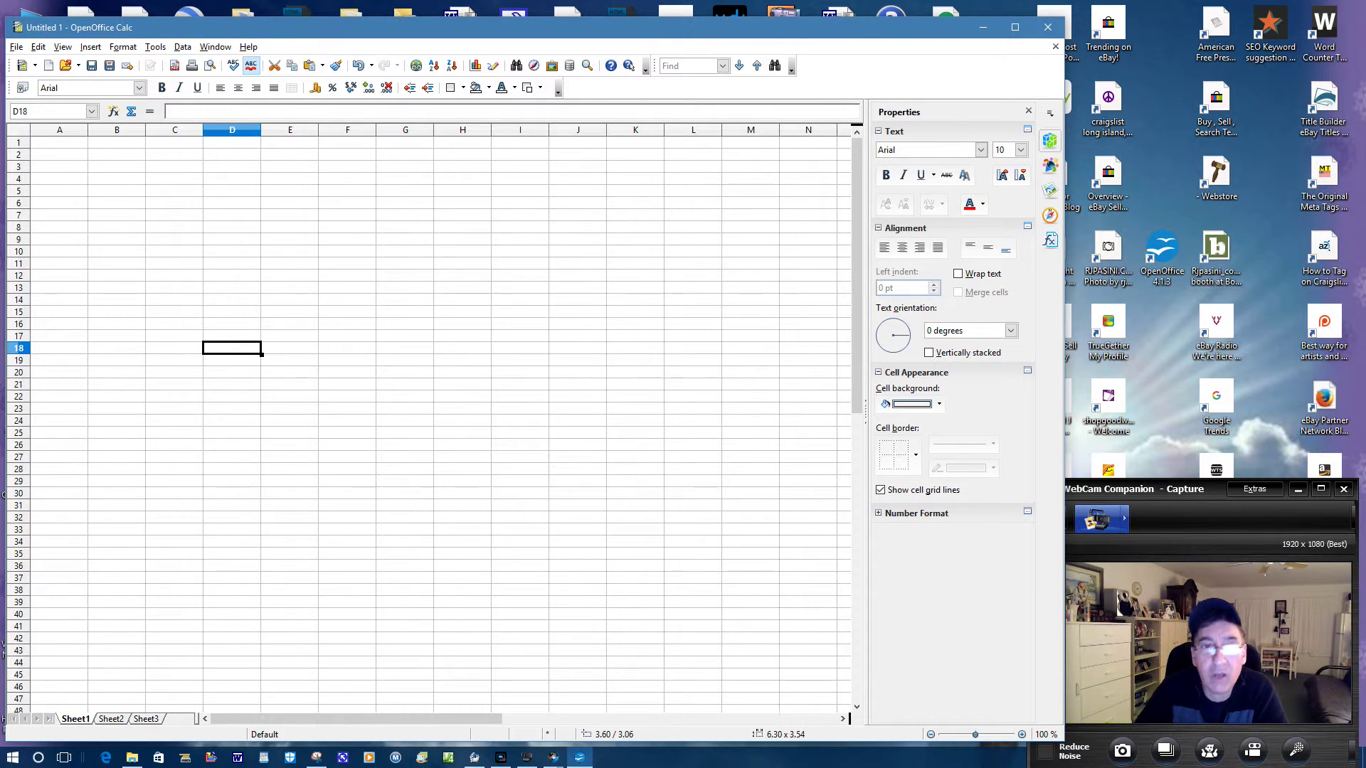
{"action": "left_click", "coordinate": [1048, 27]}
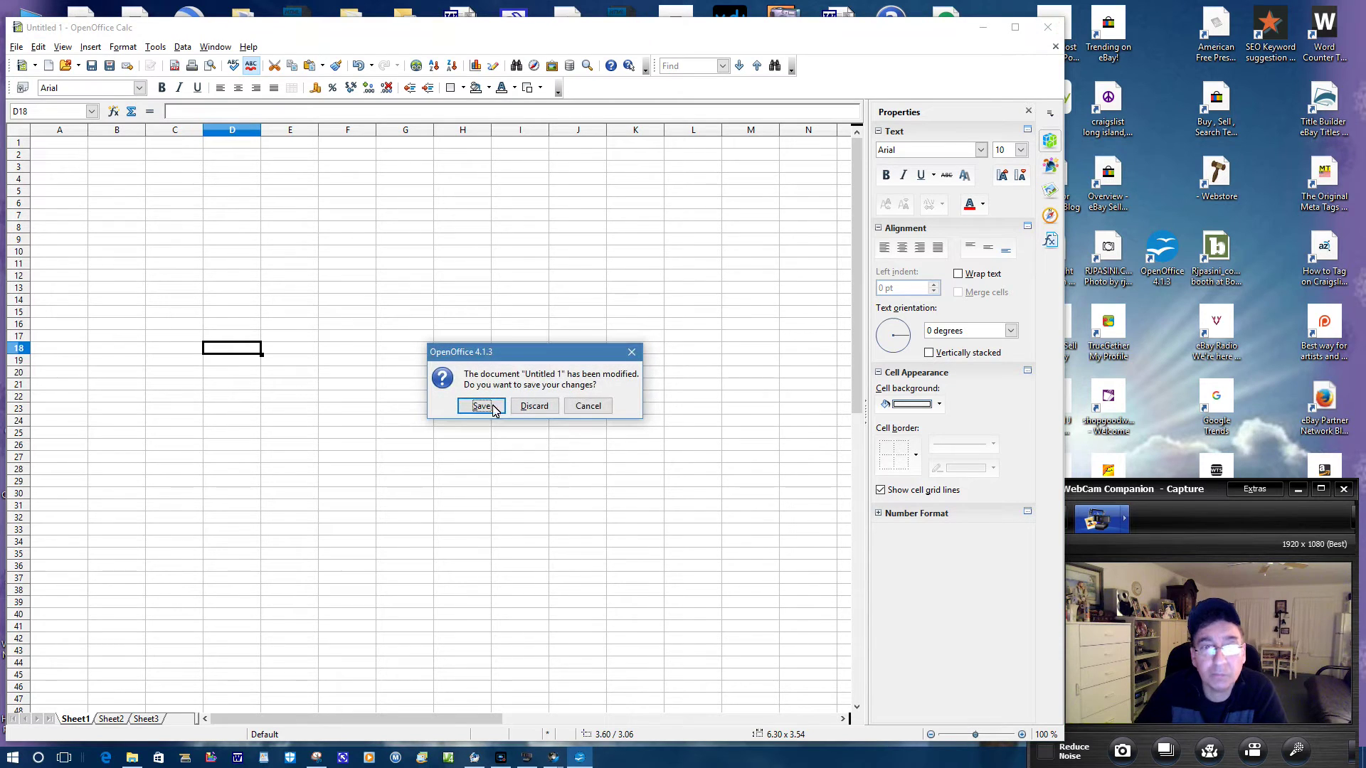
{"action": "left_click", "coordinate": [535, 405]}
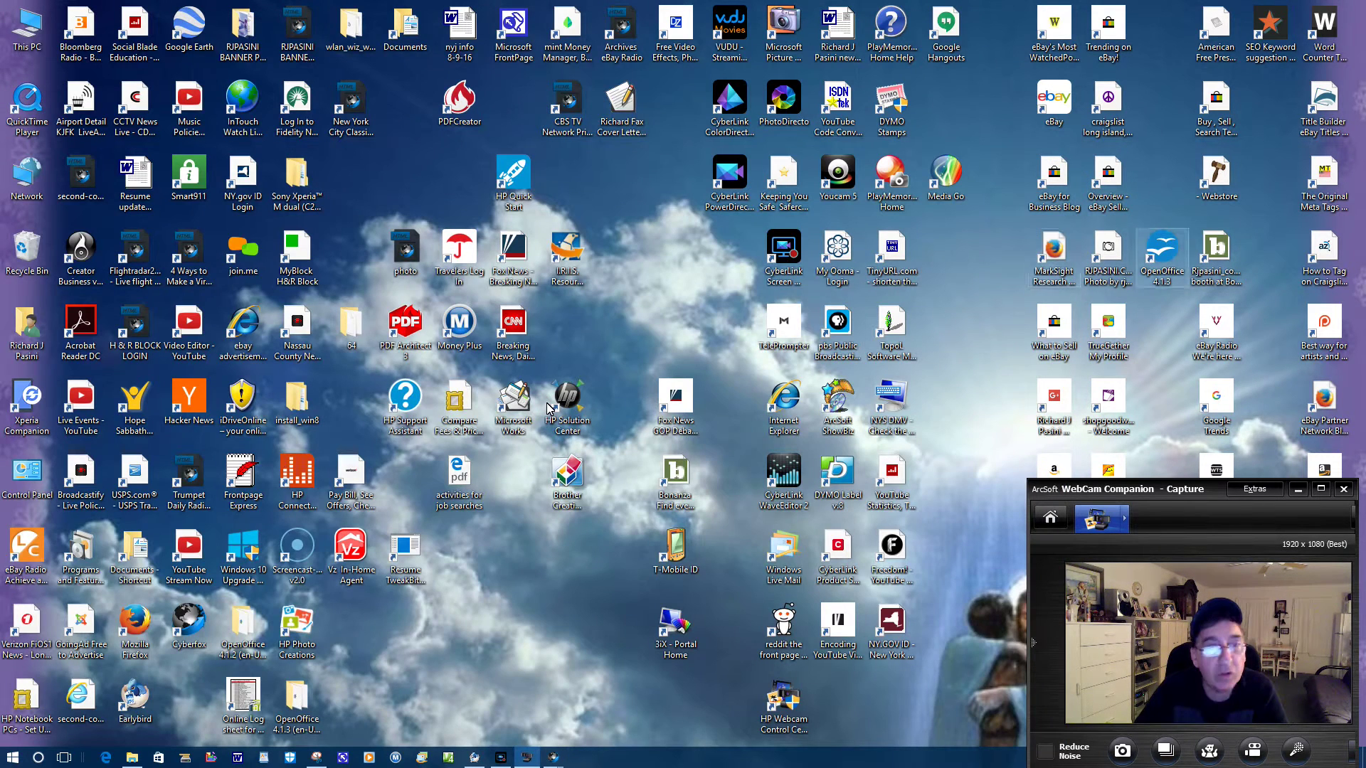
Relaunch OpenOffice, create a blank text document to look over the Writer workspace, and close it.
{"action": "double_click", "coordinate": [1160, 250]}
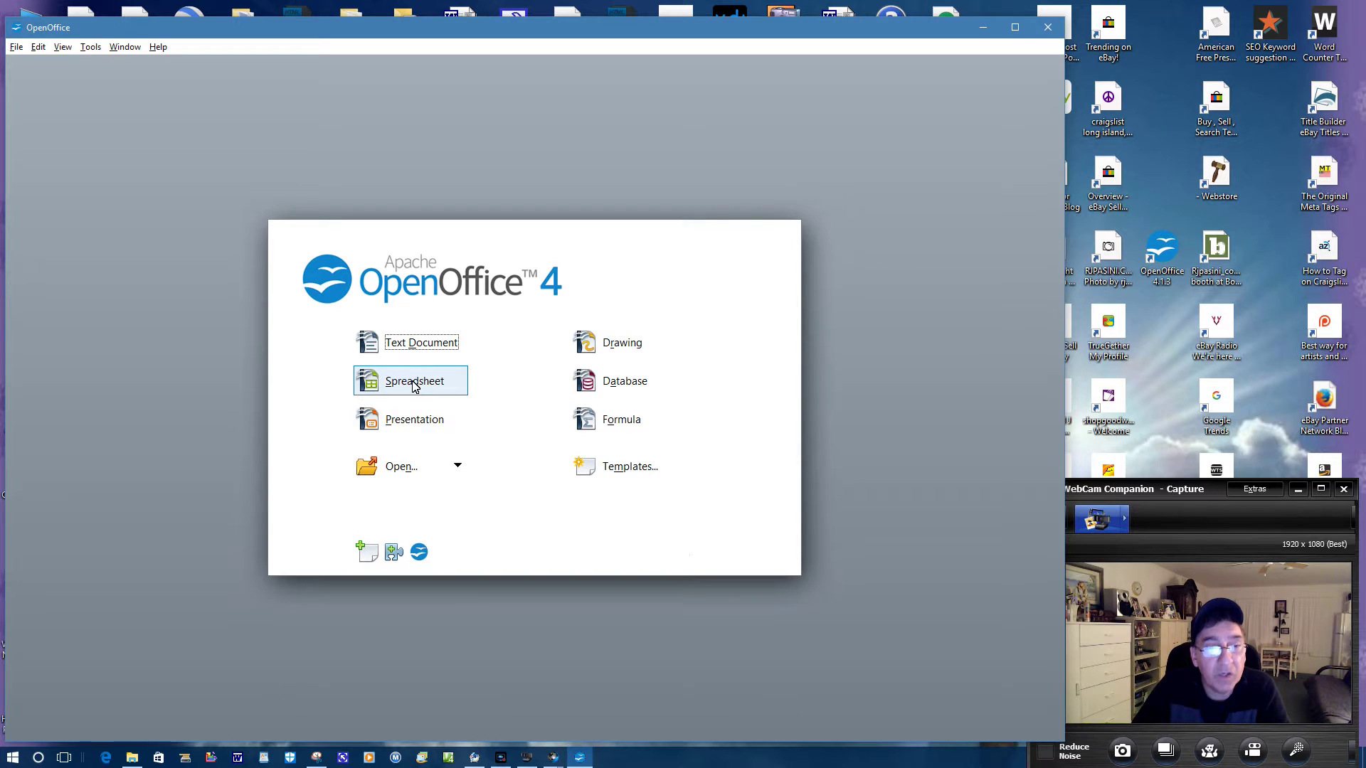
{"action": "left_click", "coordinate": [421, 350]}
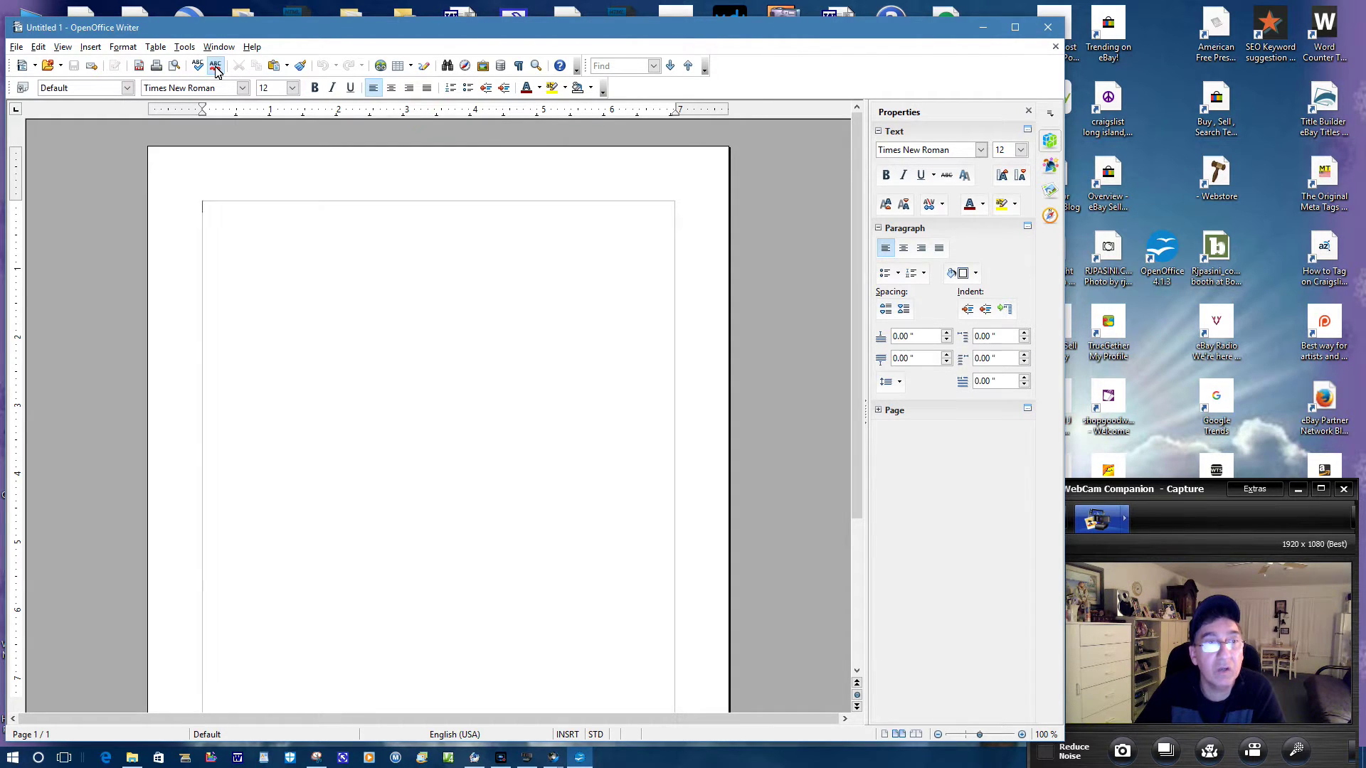
{"action": "left_click", "coordinate": [244, 237]}
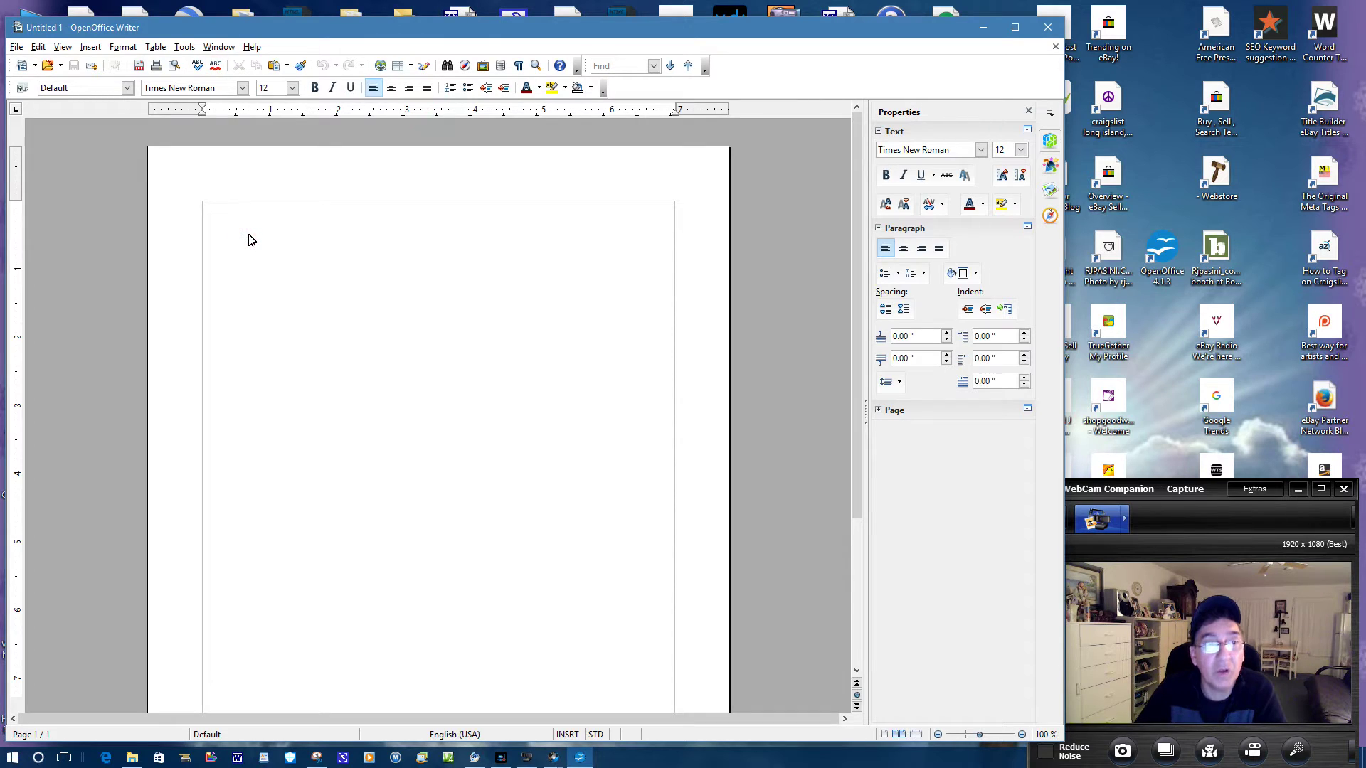
{"action": "left_click", "coordinate": [1047, 29]}
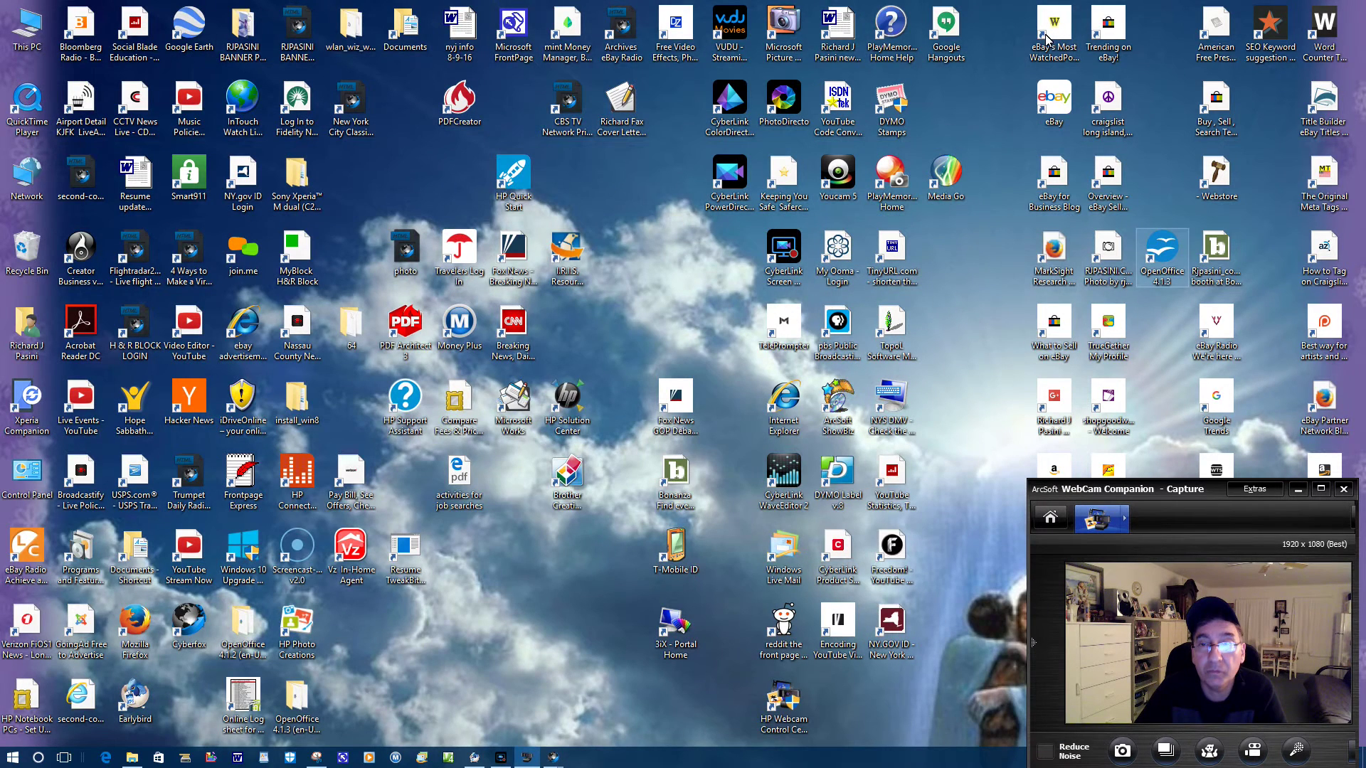
Relaunch OpenOffice, preview presentation backgrounds such as Black and White, Blue Border and Blue Lines and Gradients in the Presentation Wizard, and close the wizard.
{"action": "double_click", "coordinate": [1167, 255]}
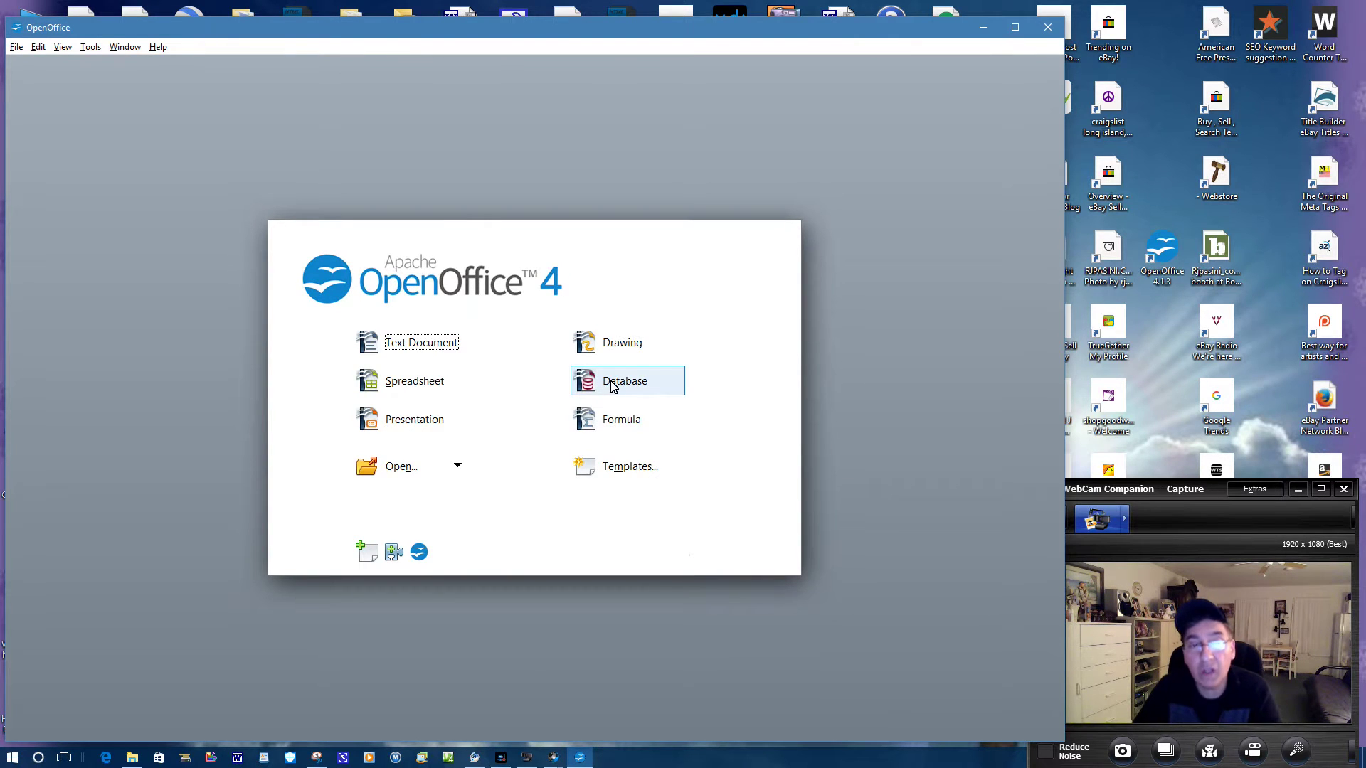
{"action": "left_click", "coordinate": [409, 421]}
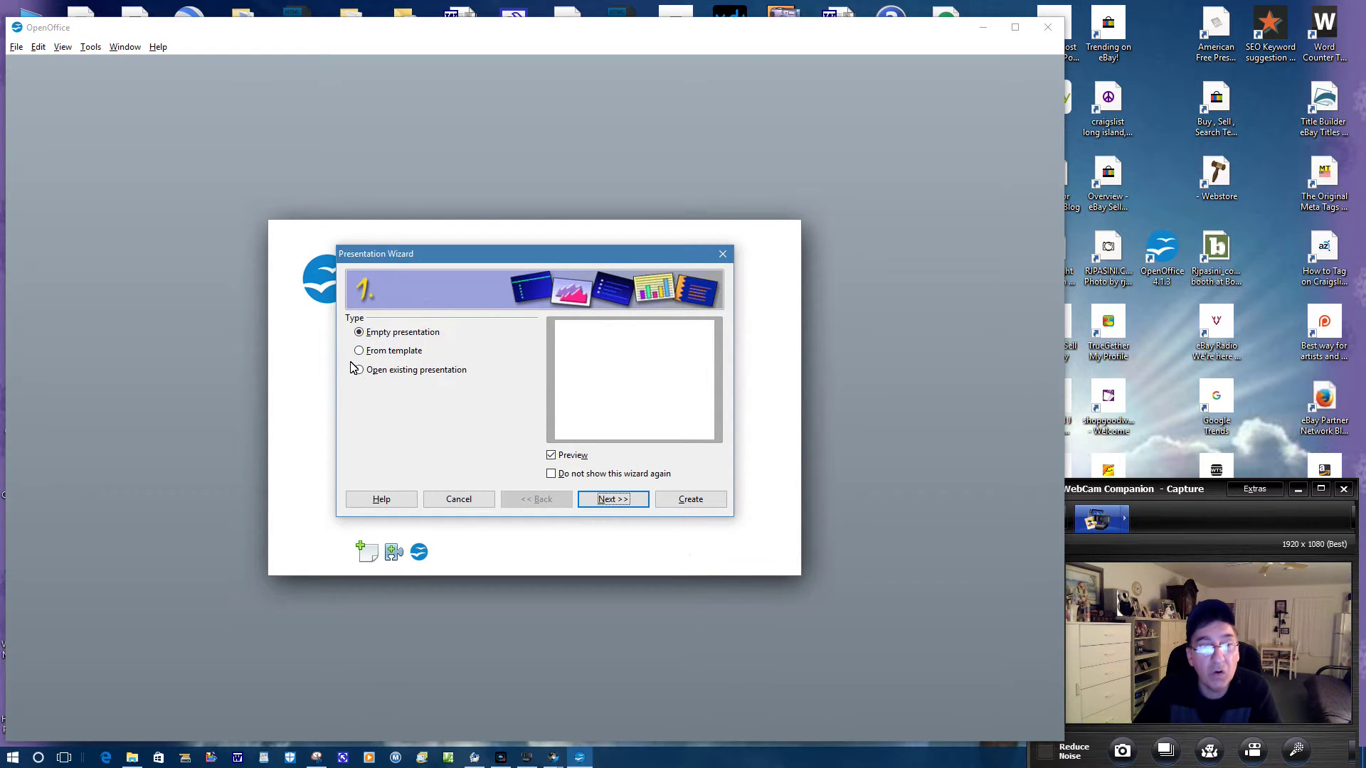
{"action": "left_click", "coordinate": [610, 501]}
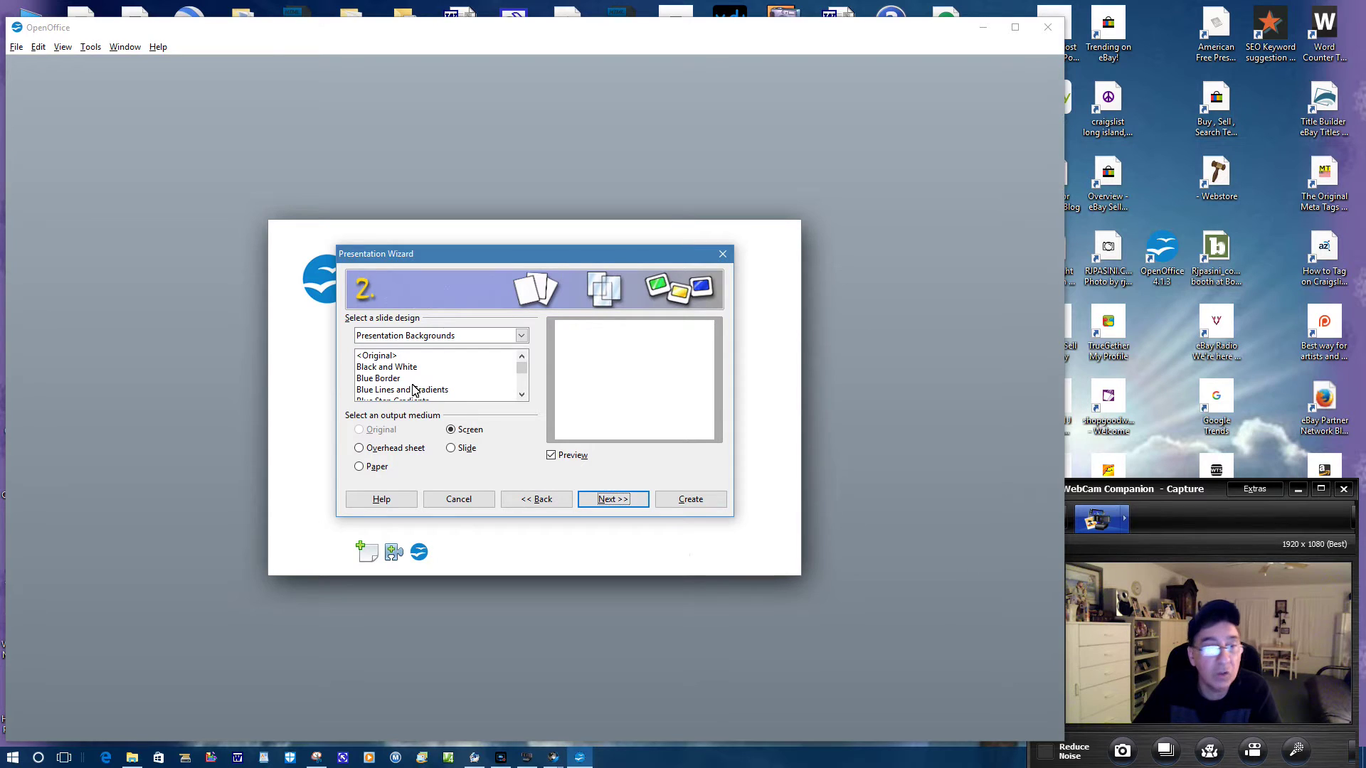
{"action": "left_click", "coordinate": [382, 369]}
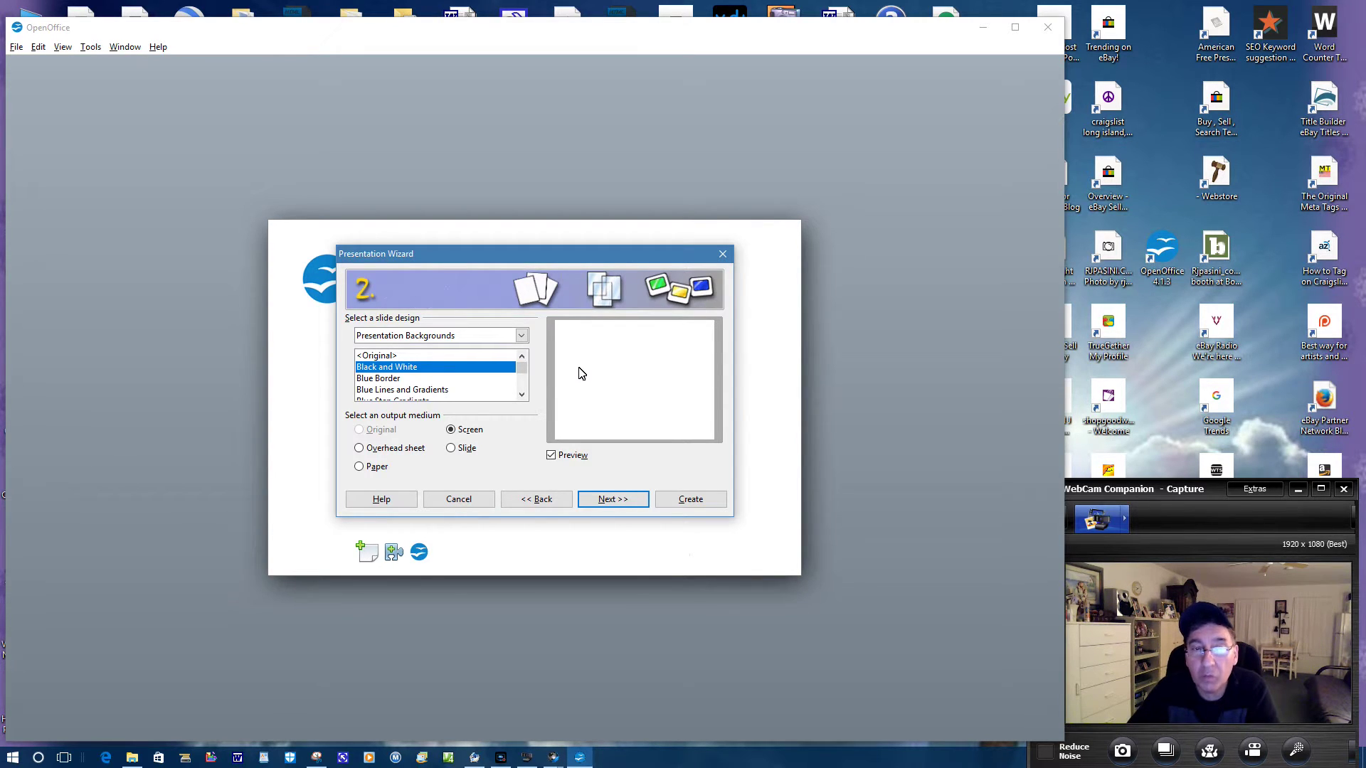
{"action": "key", "text": "Down"}
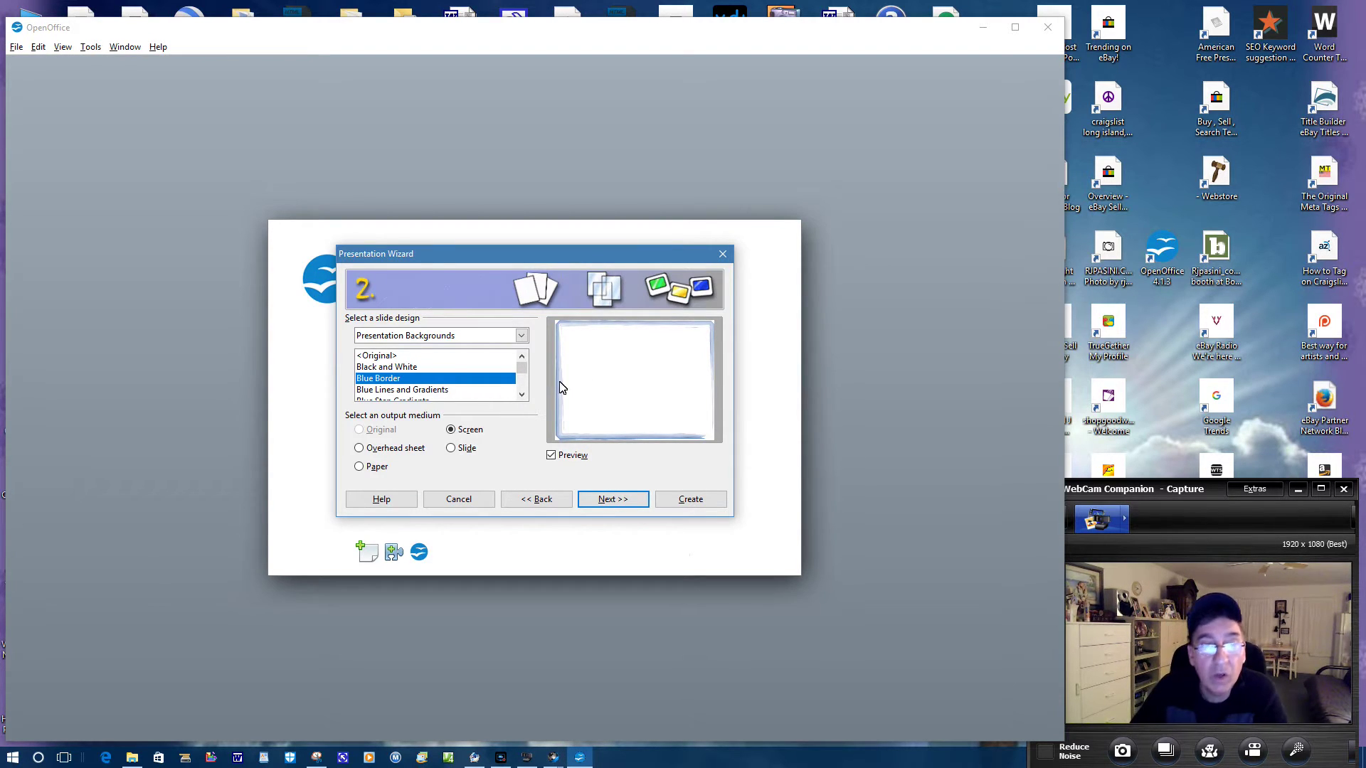
{"action": "left_click", "coordinate": [391, 393]}
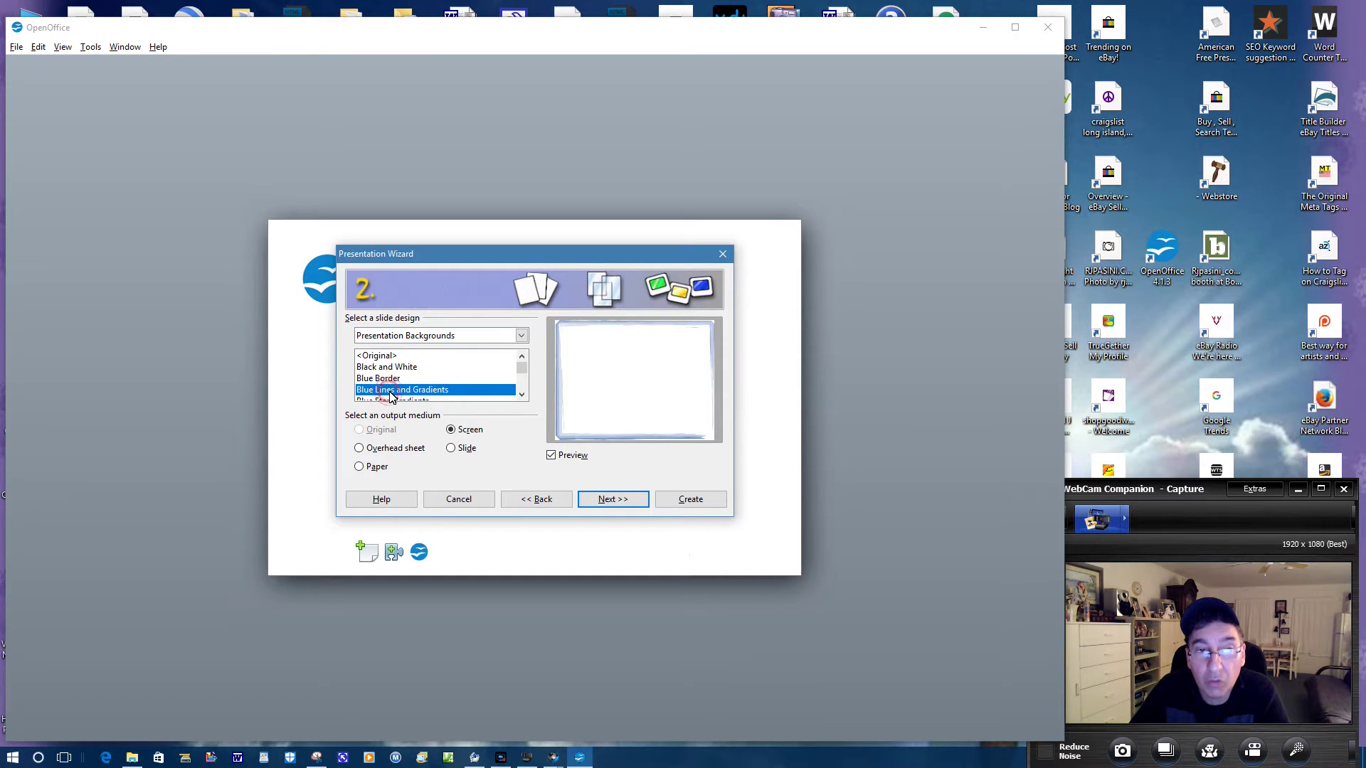
{"action": "left_click", "coordinate": [521, 368]}
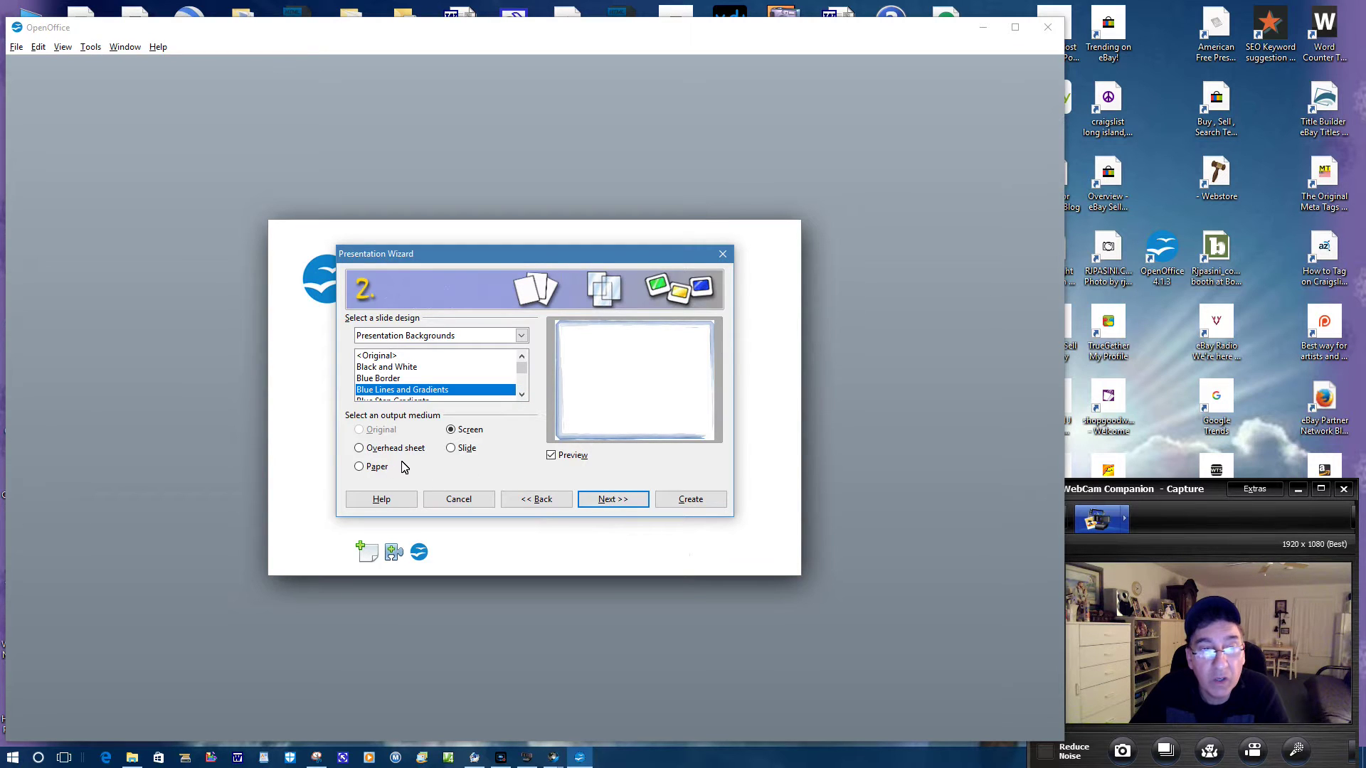
{"action": "scroll", "coordinate": [472, 456], "scroll_direction": "down", "scroll_amount": 7}
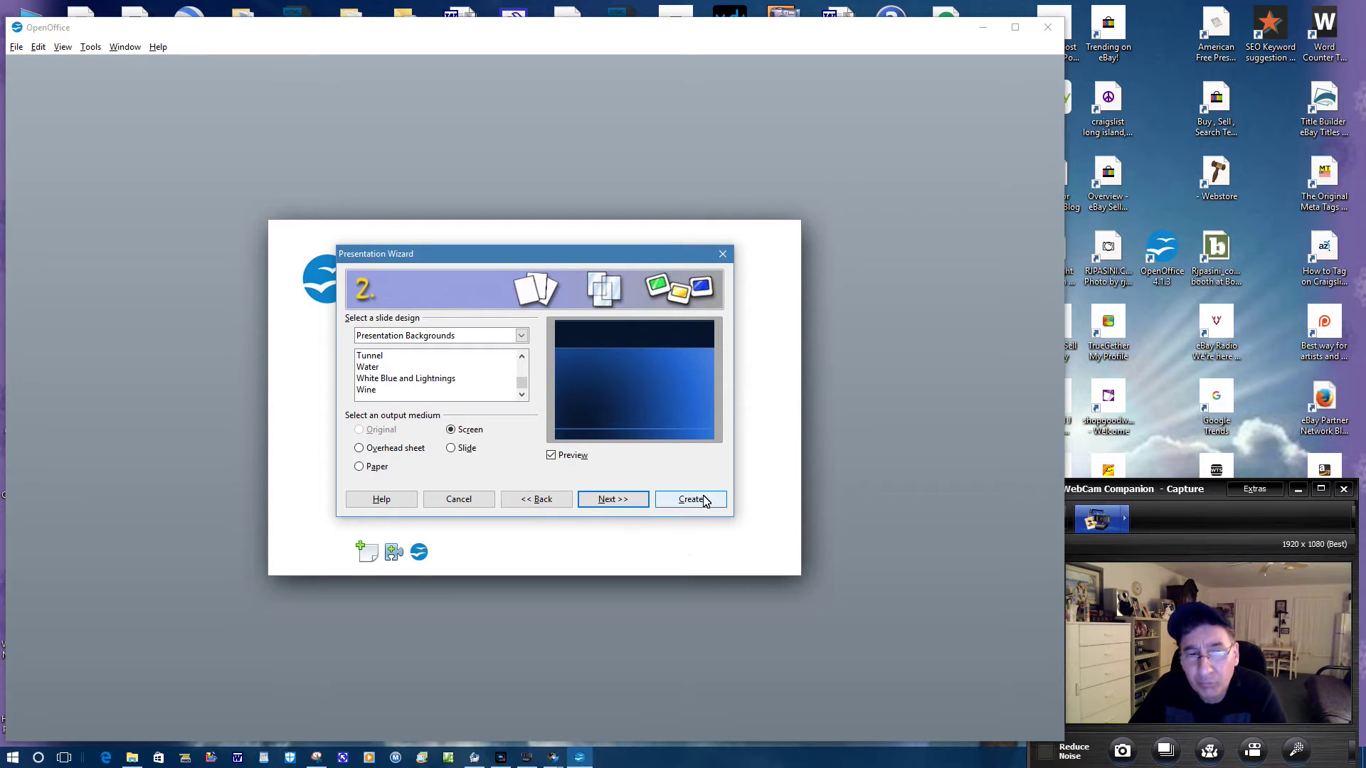
{"action": "left_click", "coordinate": [722, 254]}
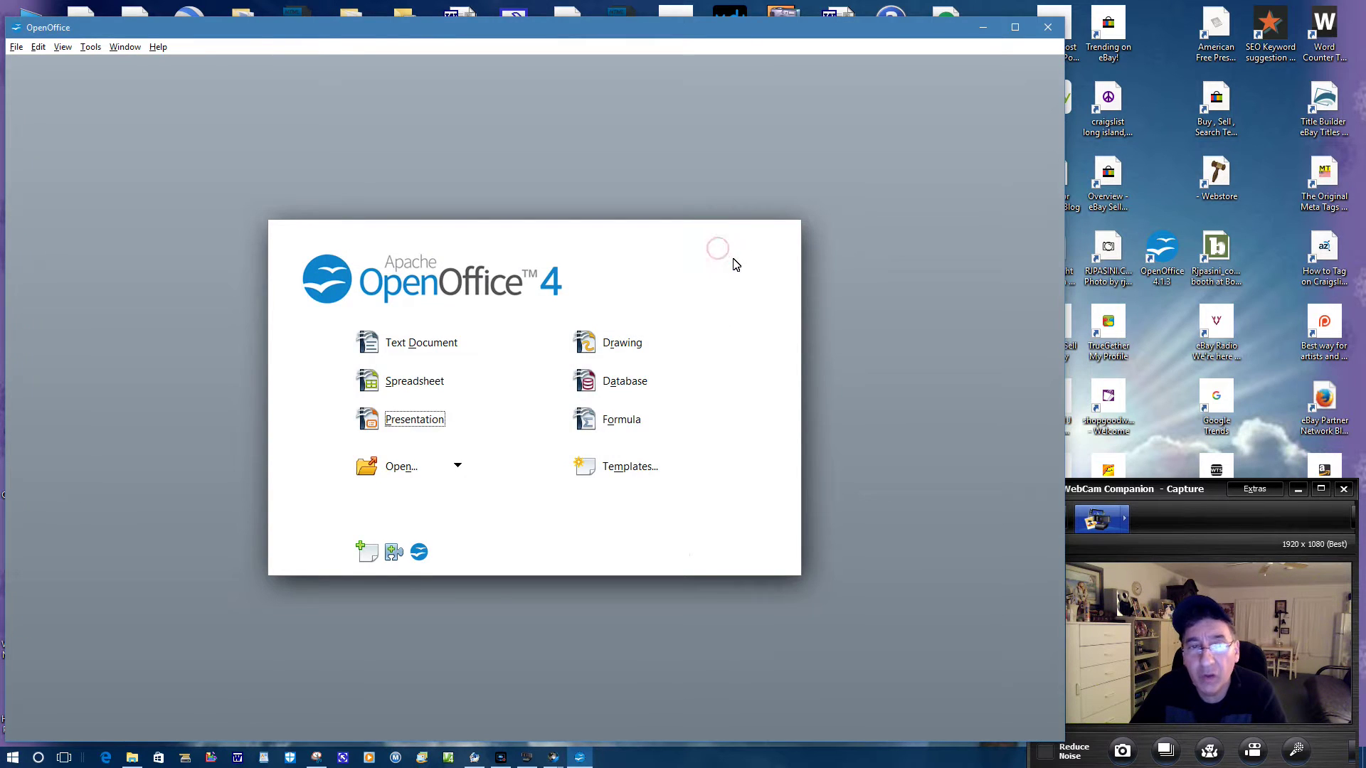
Create a new drawing and draw an upright ellipse about 1.35 by 2.30 inches near the page's upper edge.
{"action": "left_click", "coordinate": [626, 348]}
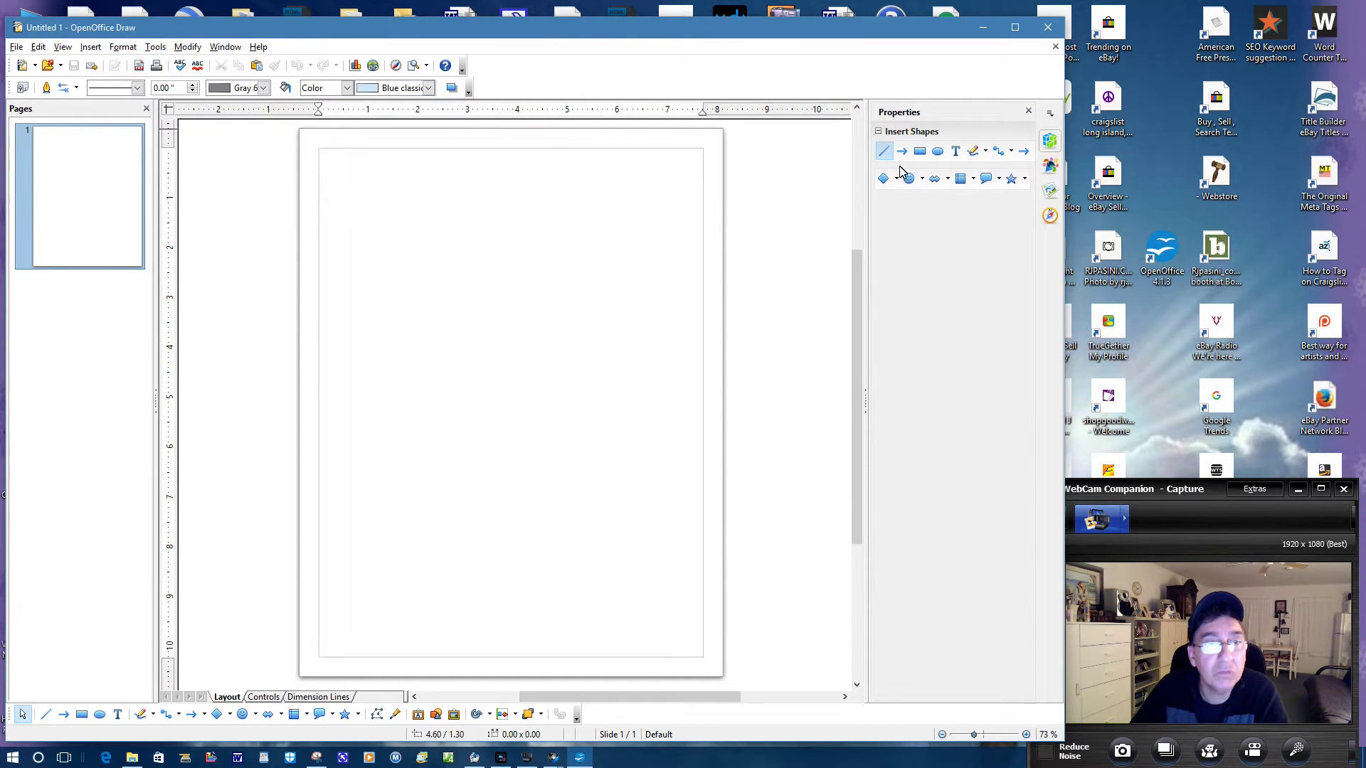
{"action": "left_click", "coordinate": [921, 152]}
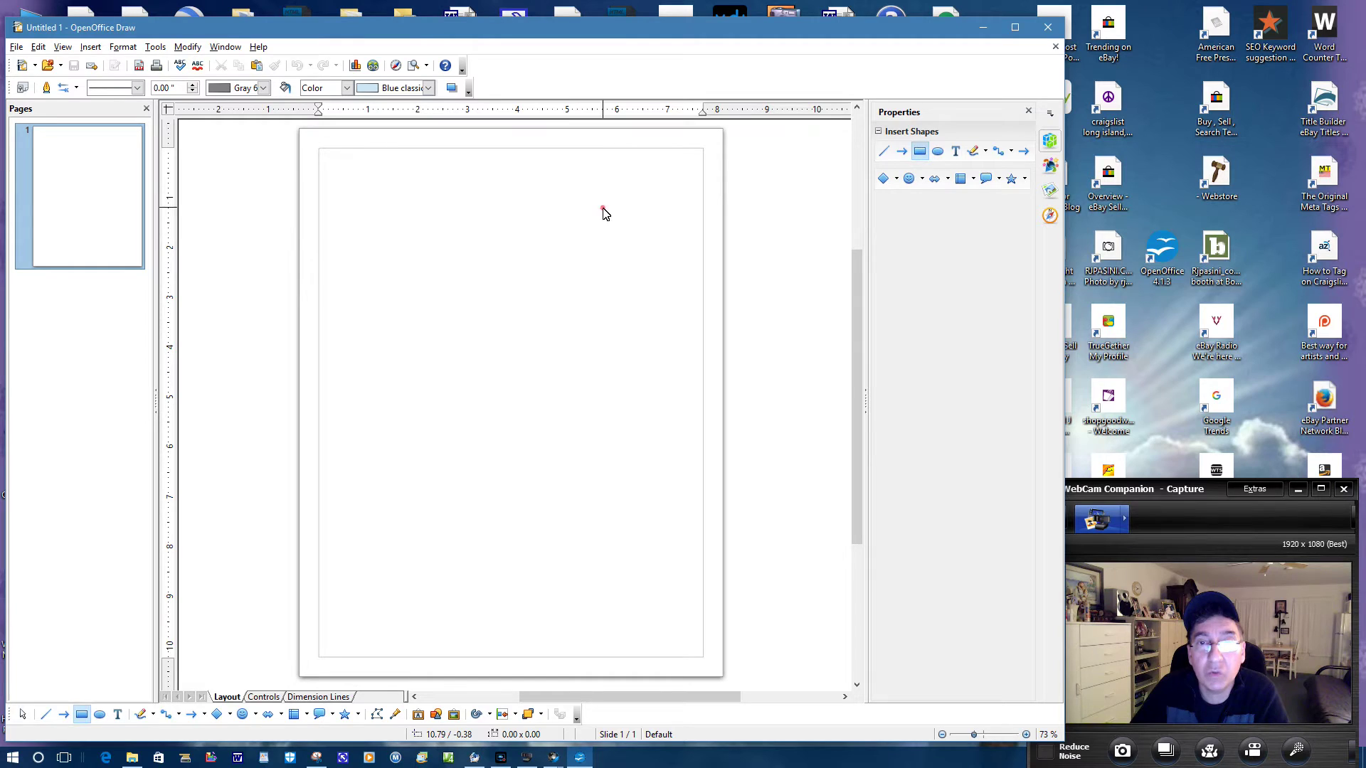
{"action": "mouse_move", "coordinate": [553, 244]}
{"action": "left_mouse_down"}
{"action": "mouse_move", "coordinate": [358, 265]}
{"action": "mouse_move", "coordinate": [433, 418]}
{"action": "left_mouse_up"}
{"action": "key", "text": "Escape"}
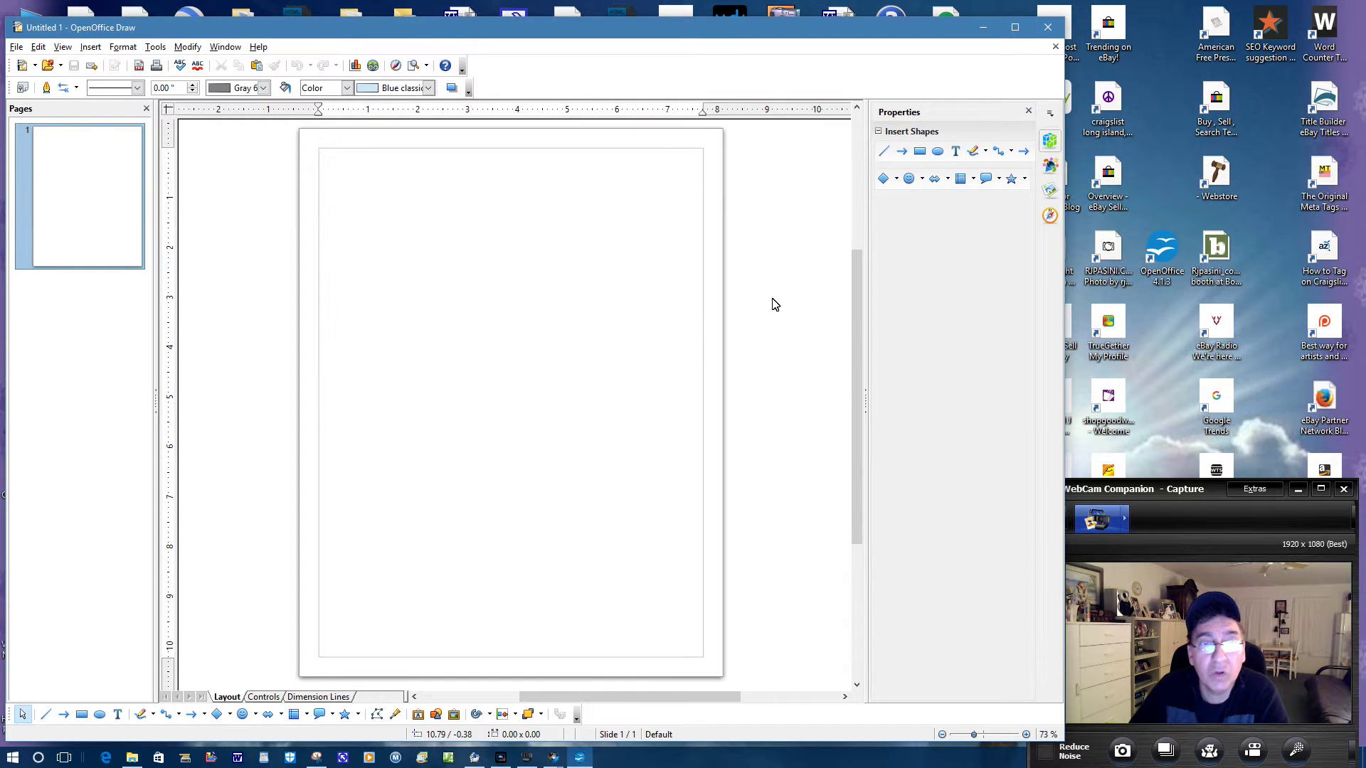
{"action": "left_click", "coordinate": [937, 152]}
{"action": "left_click_drag", "start_coordinate": [509, 153], "coordinate": [582, 276]}
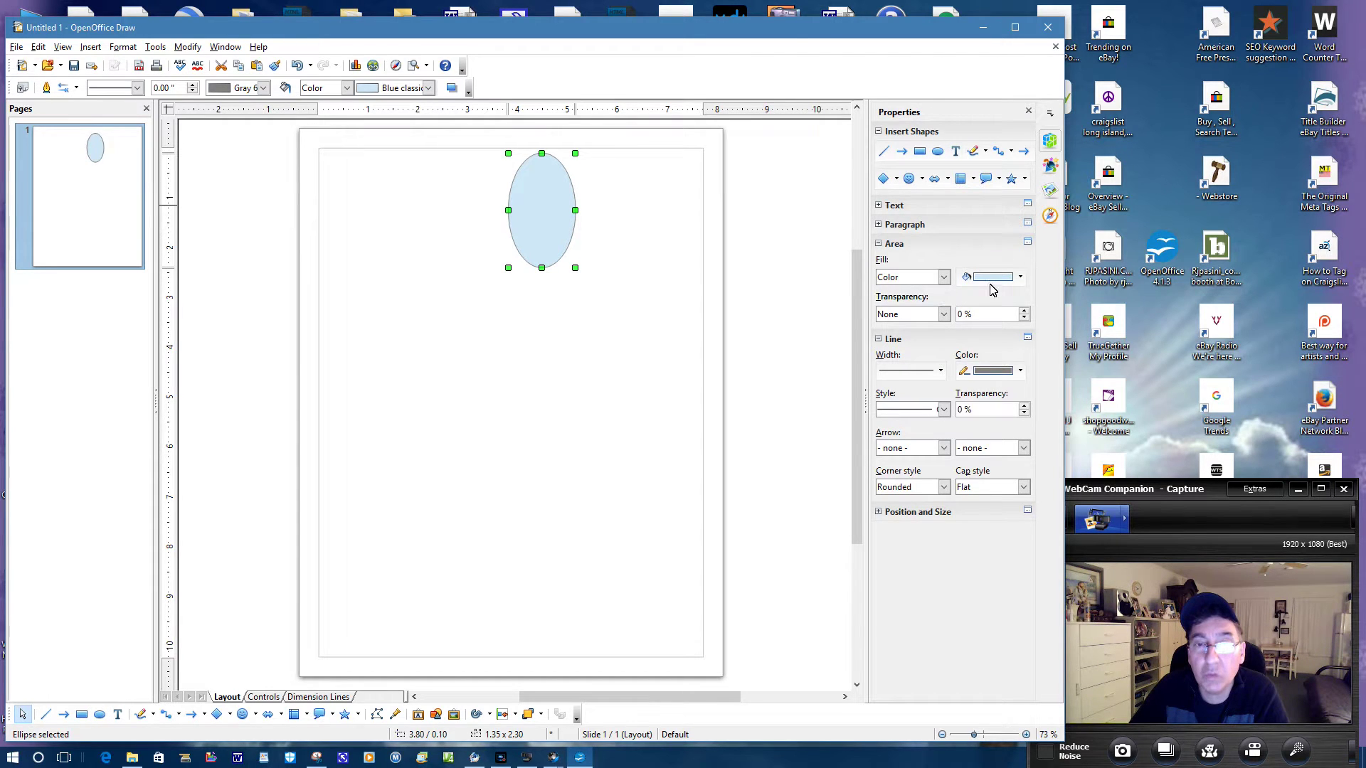
Set the ellipse's fill color to Red 1 and deselect it.
{"action": "left_click", "coordinate": [1021, 277]}
{"action": "left_click", "coordinate": [982, 311]}
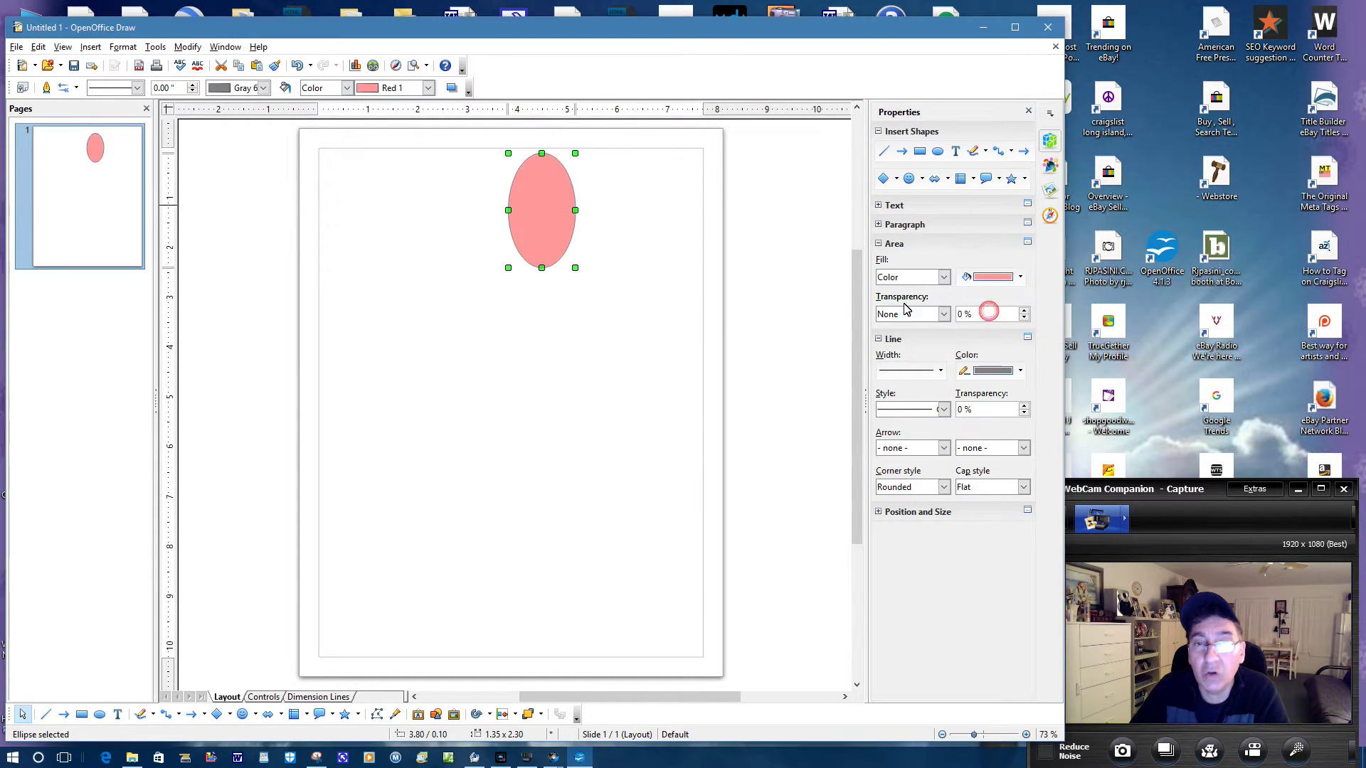
{"action": "left_click", "coordinate": [538, 340]}
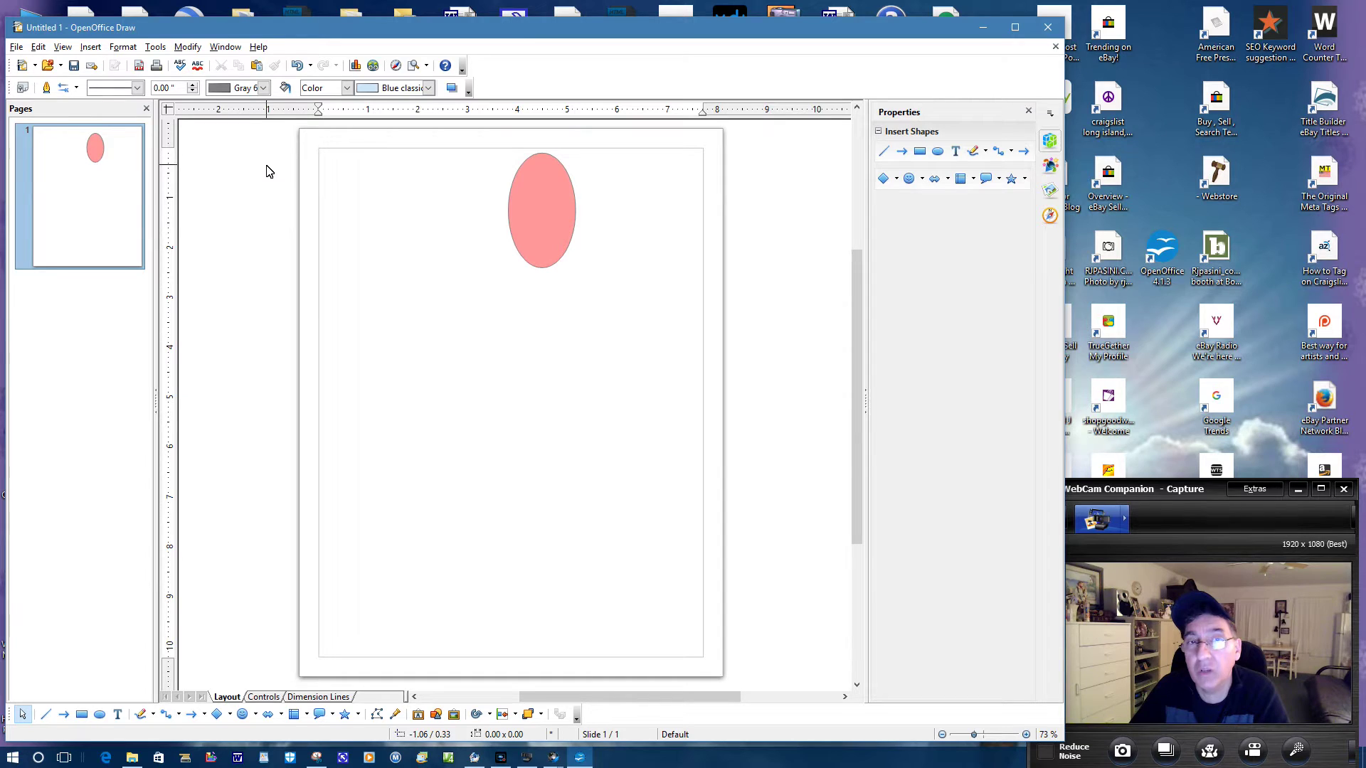
Maximize and restore the drawing window, and close the drawing, discarding the changes.
{"action": "left_click", "coordinate": [1049, 28]}
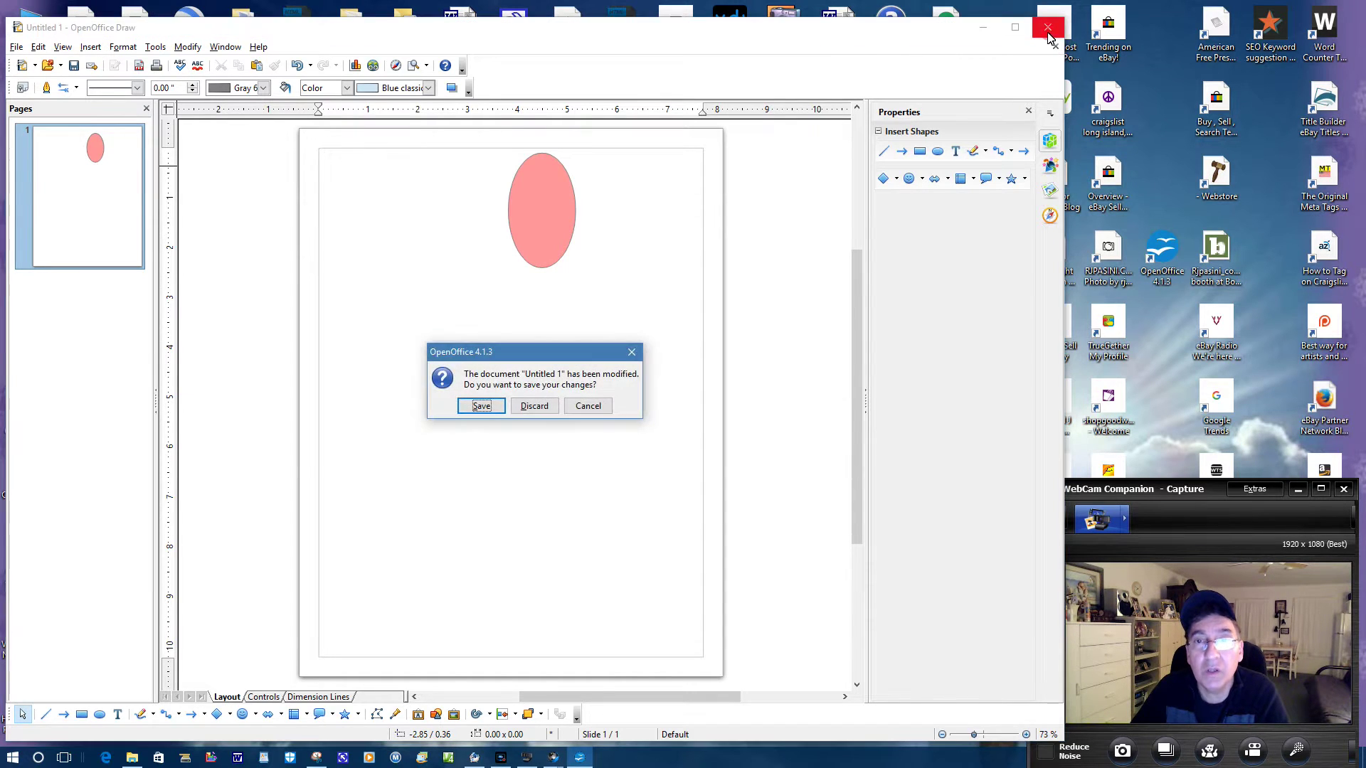
{"action": "left_click", "coordinate": [573, 407]}
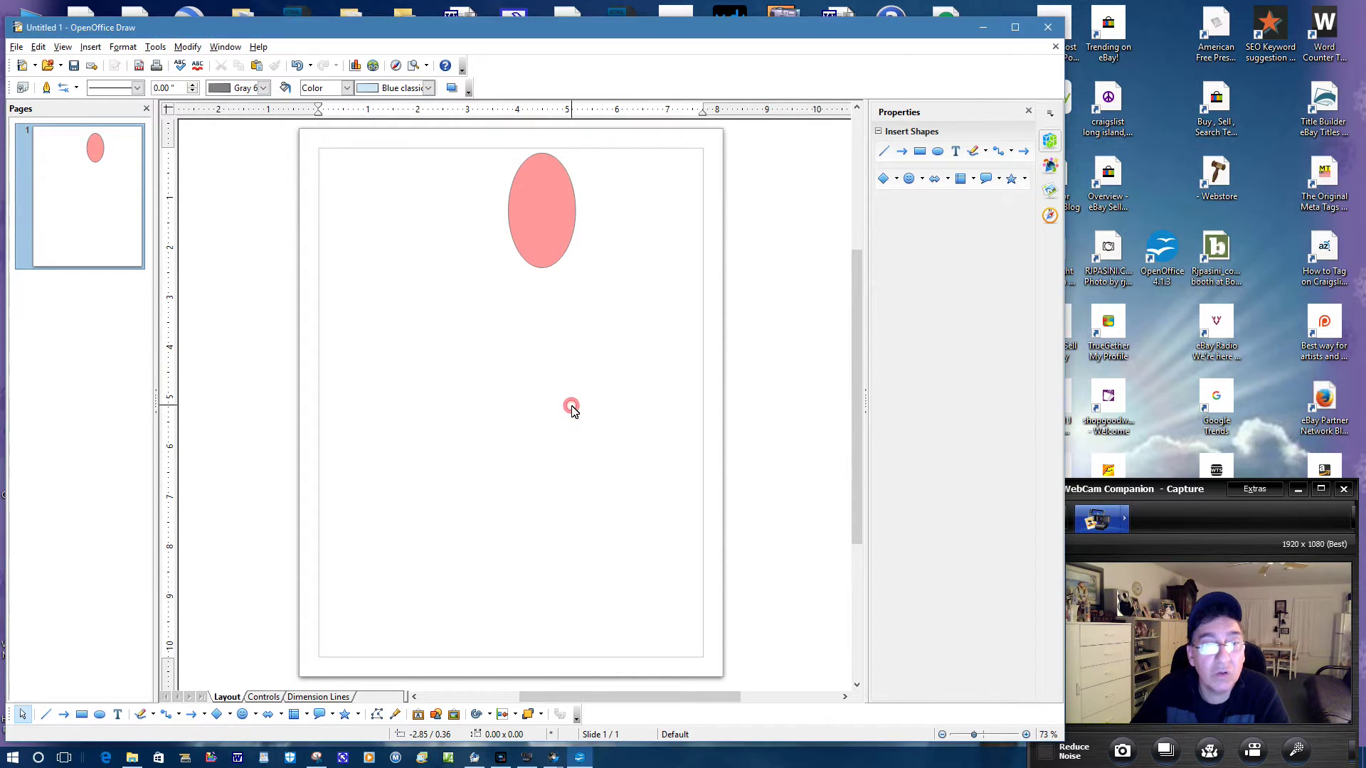
{"action": "left_click", "coordinate": [1016, 30]}
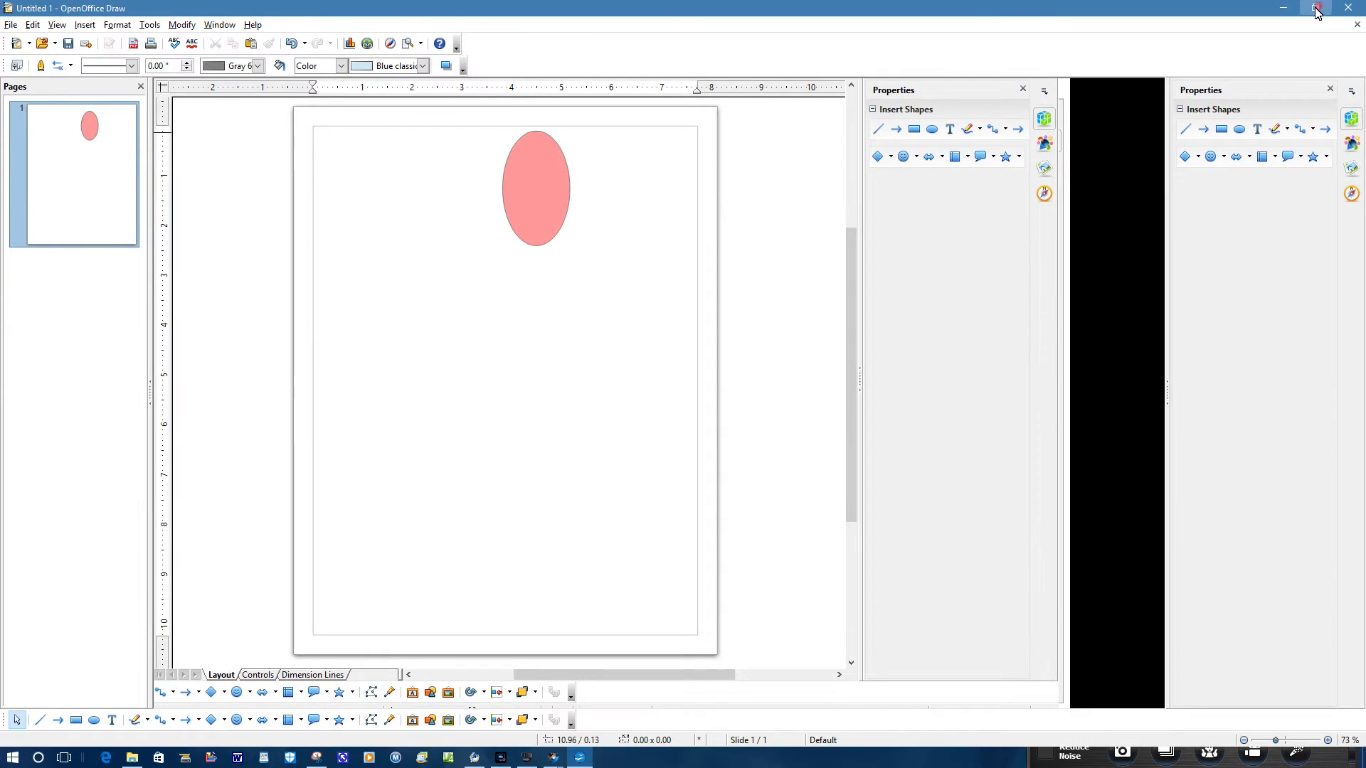
{"action": "left_click", "coordinate": [1317, 8]}
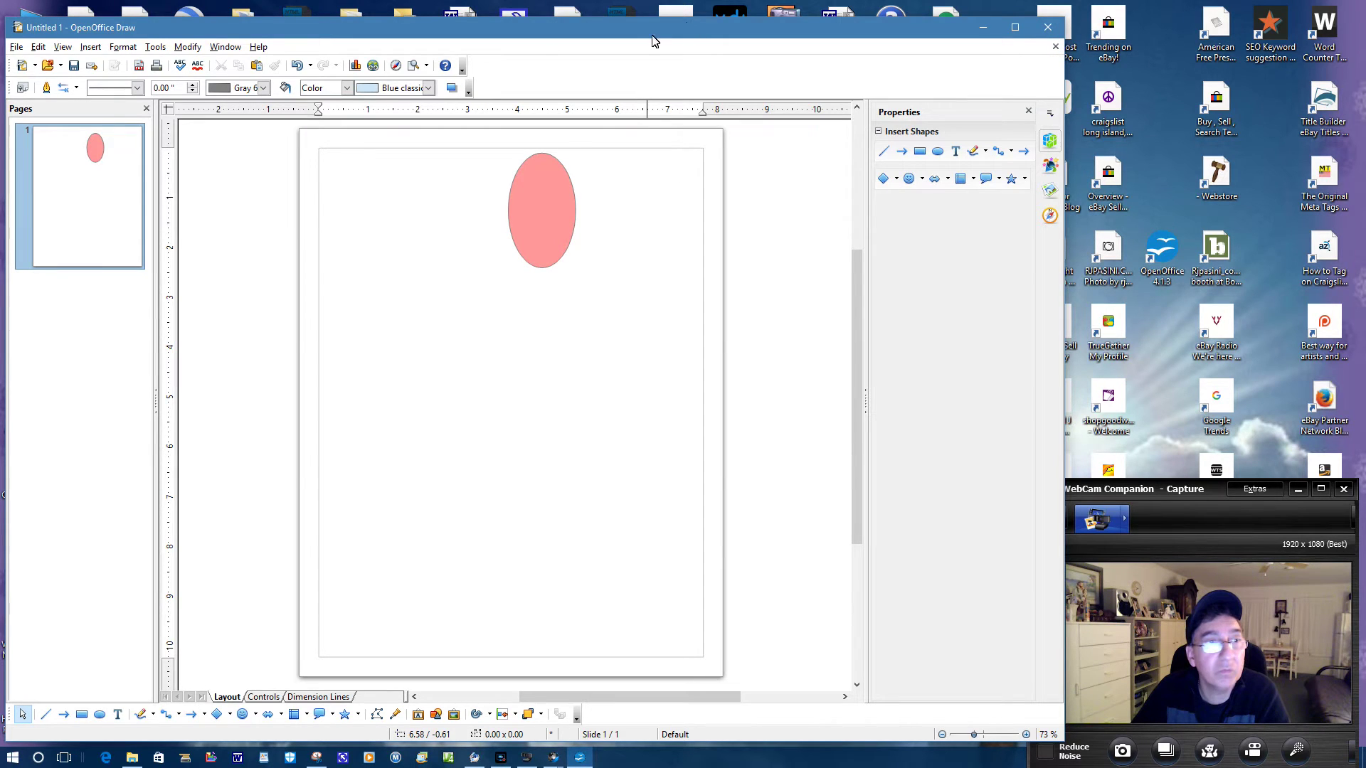
{"action": "left_click", "coordinate": [1048, 27]}
{"action": "left_click", "coordinate": [535, 407]}
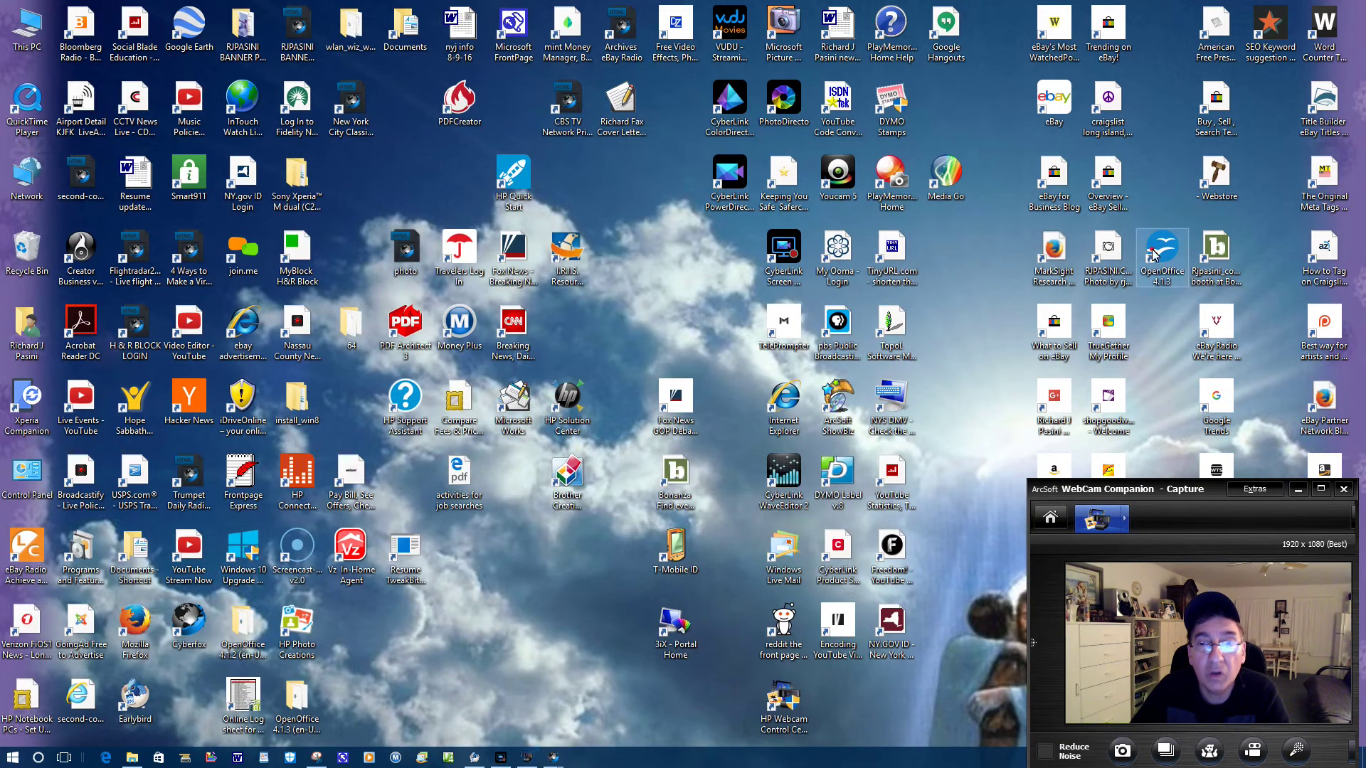
Relaunch OpenOffice, preview the Database Wizard for a new database with table creation through the table wizard enabled, and cancel saving it.
{"action": "double_click", "coordinate": [1154, 255]}
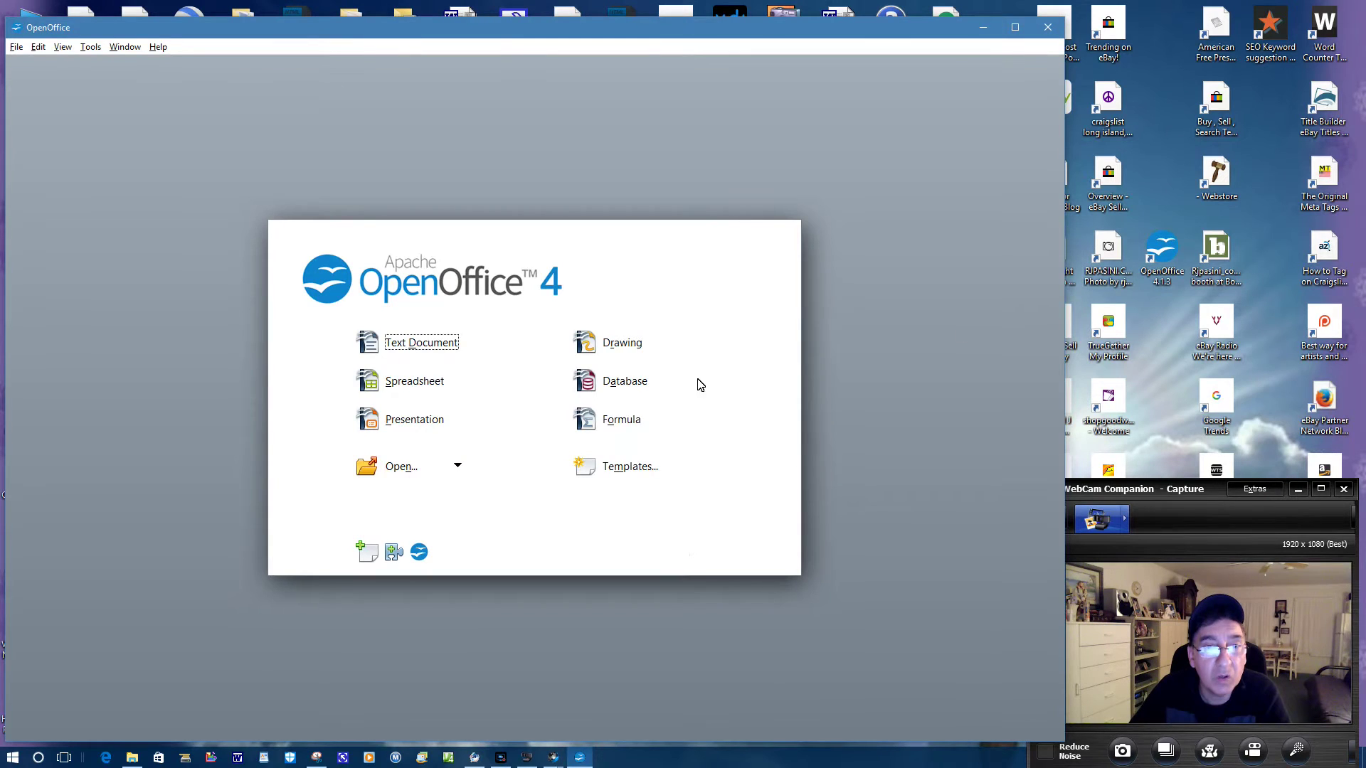
{"action": "left_click", "coordinate": [616, 386]}
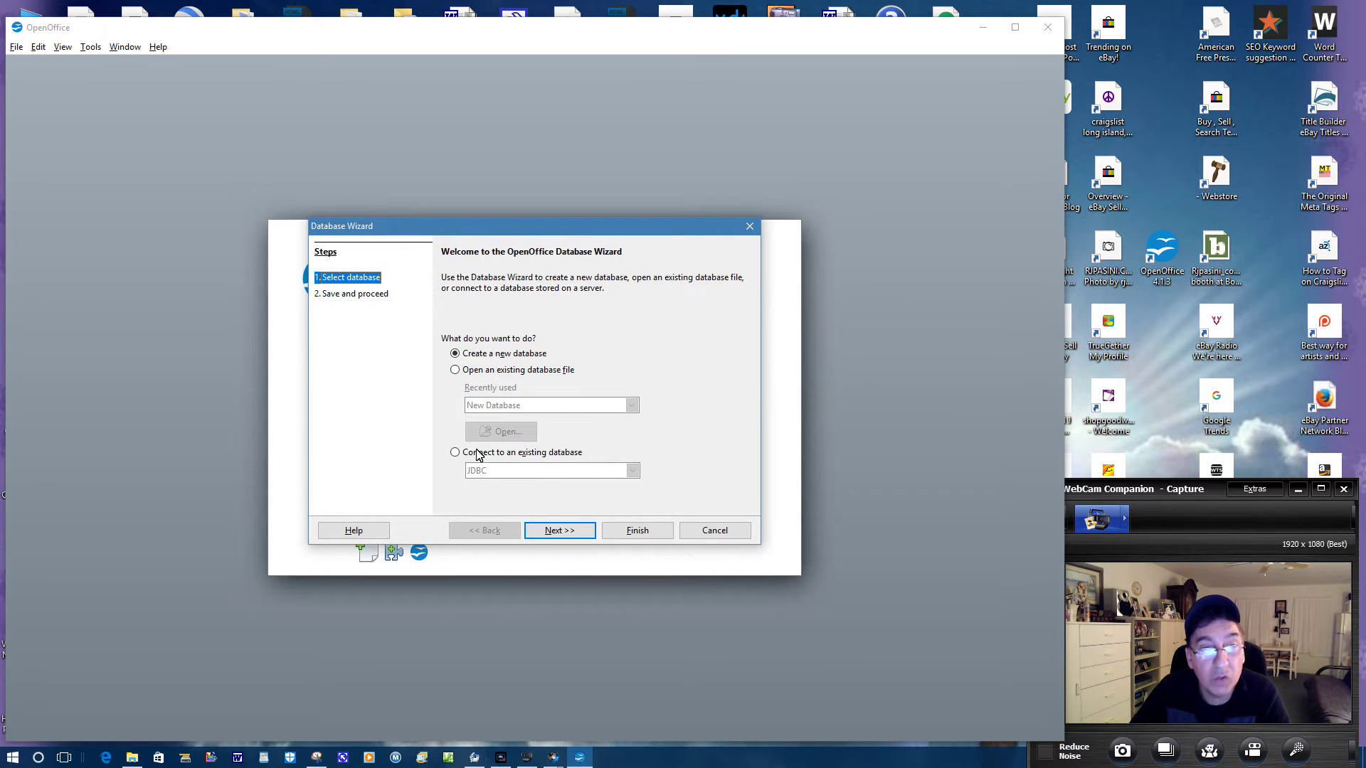
{"action": "left_click", "coordinate": [557, 532]}
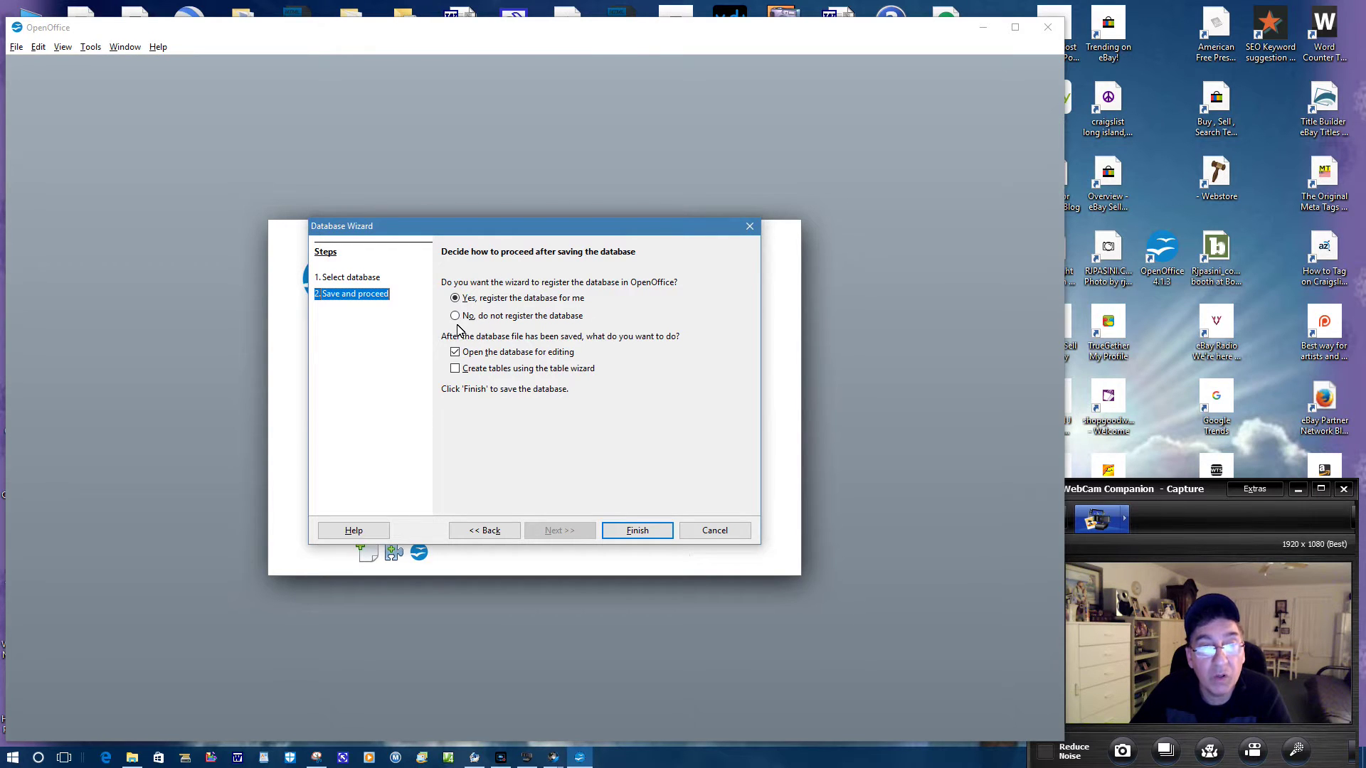
{"action": "left_click", "coordinate": [455, 369]}
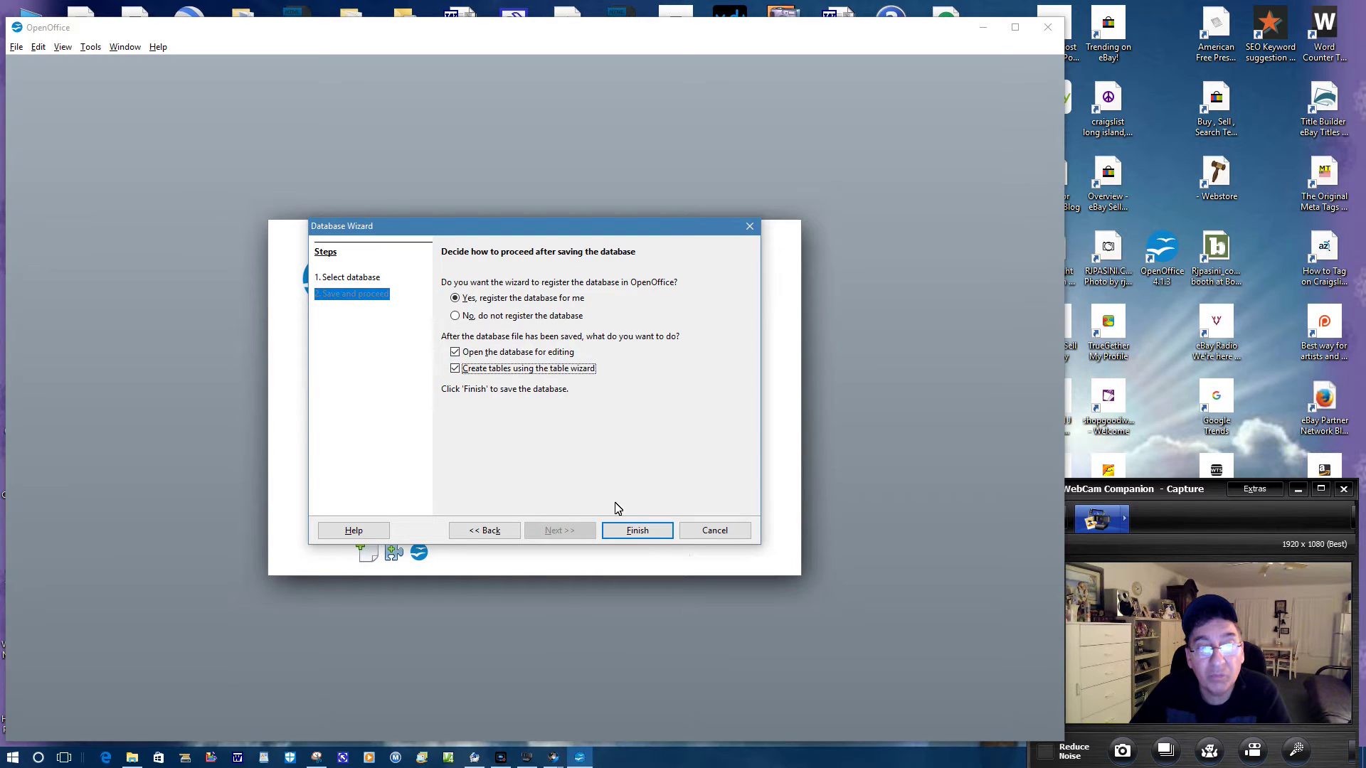
{"action": "left_click", "coordinate": [648, 532]}
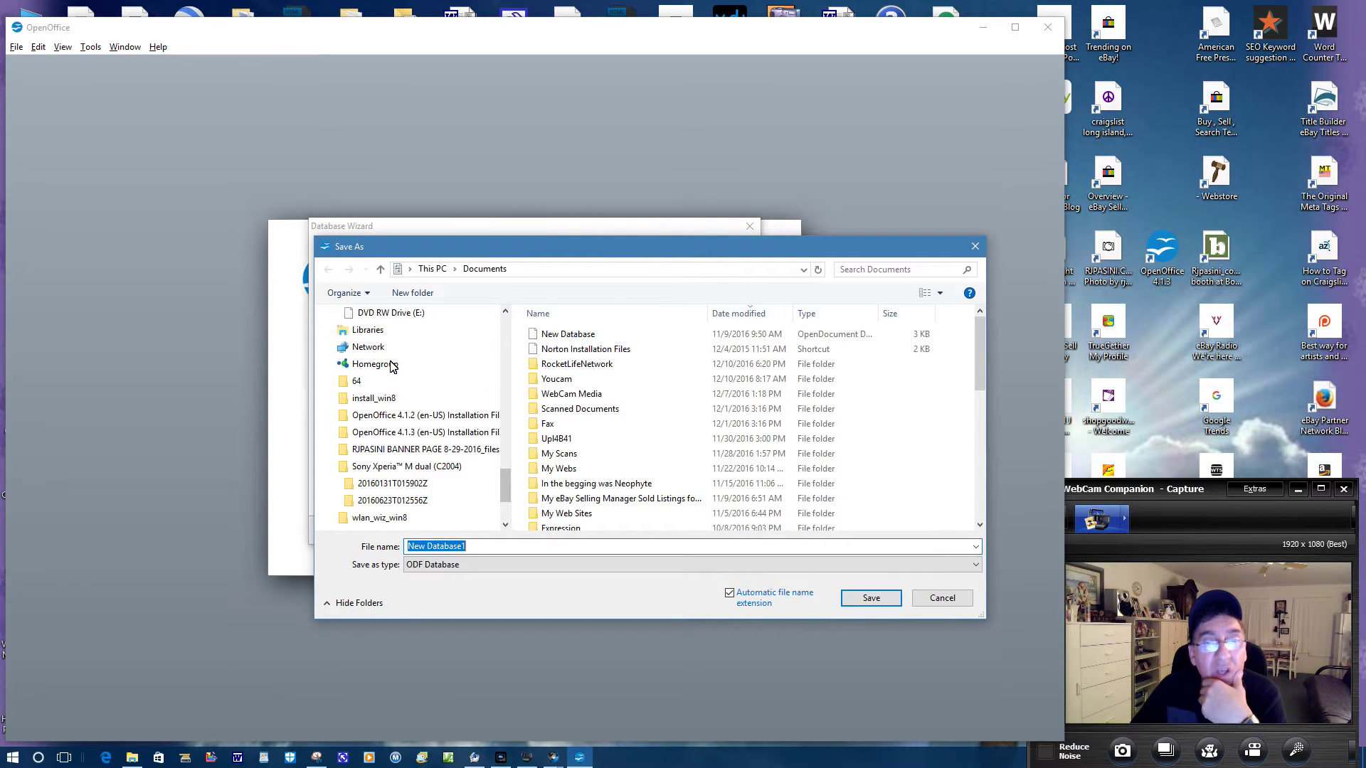
{"action": "left_click", "coordinate": [949, 598]}
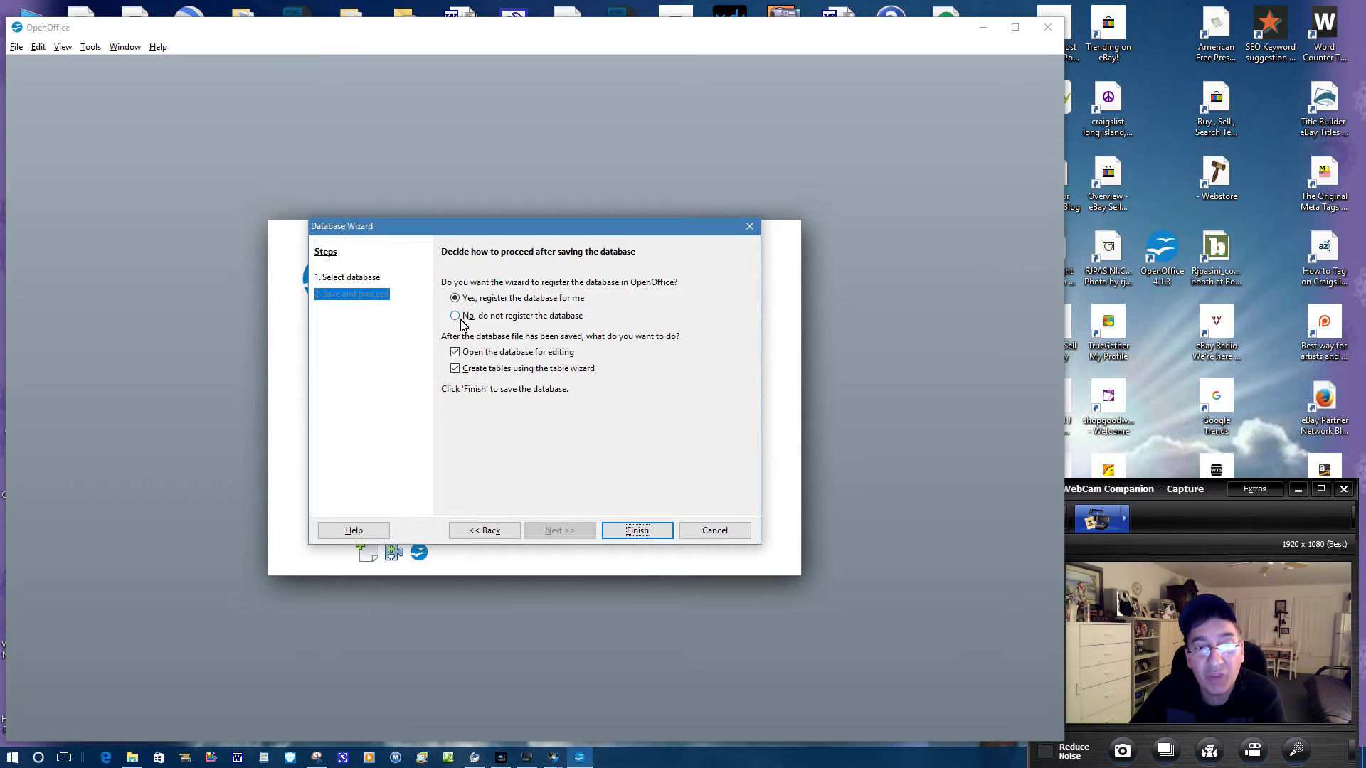
Preview the wizard's option not to register the database, restore registration, and cancel the Database Wizard without saving a database.
{"action": "left_click", "coordinate": [456, 316]}
{"action": "left_click", "coordinate": [652, 538]}
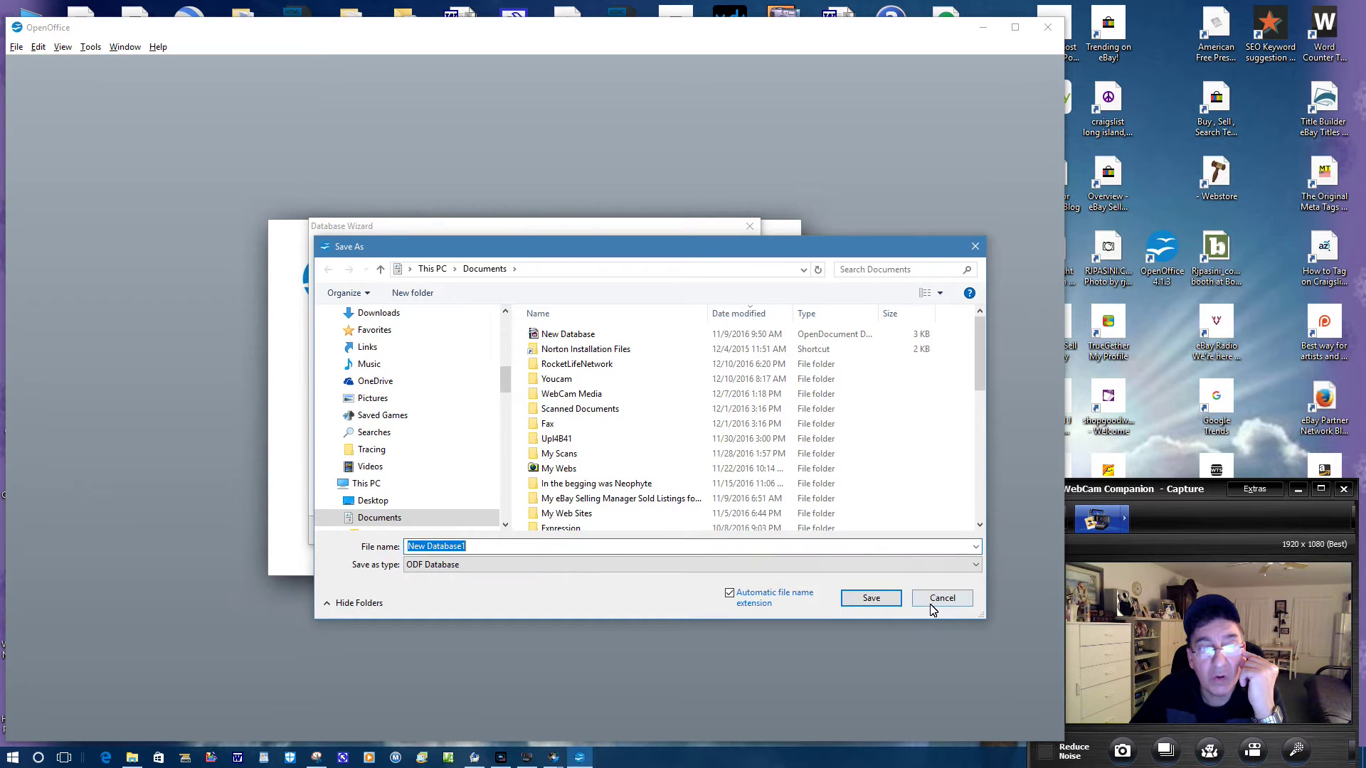
{"action": "left_click", "coordinate": [932, 604]}
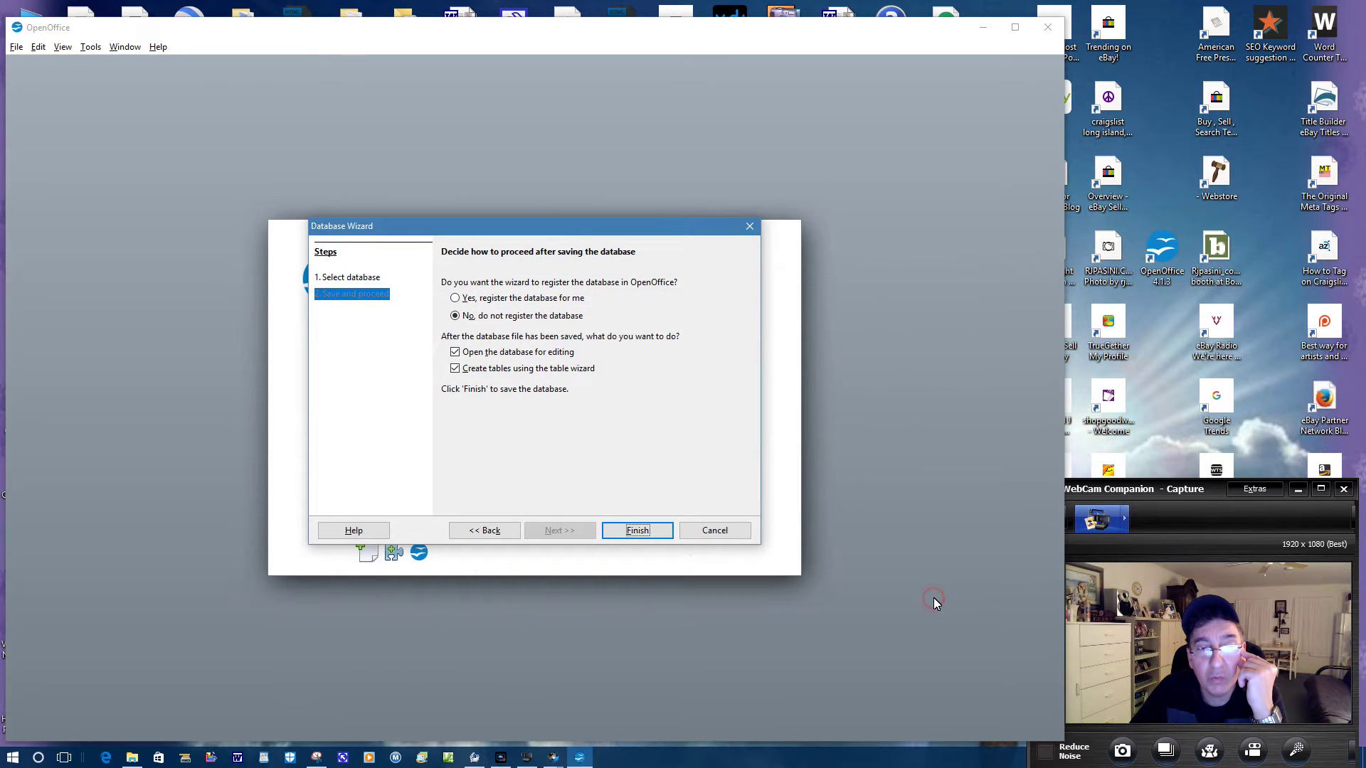
{"action": "left_click", "coordinate": [455, 300]}
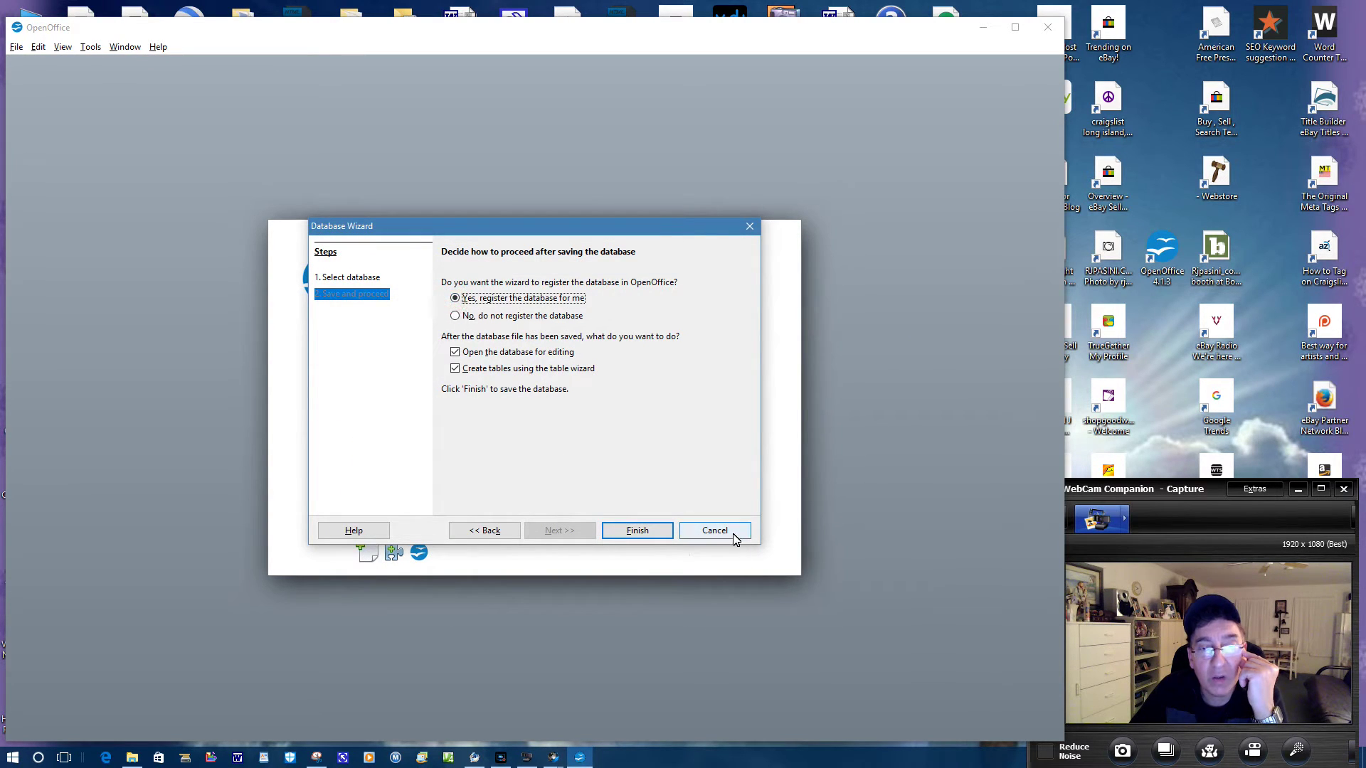
{"action": "left_click", "coordinate": [488, 531]}
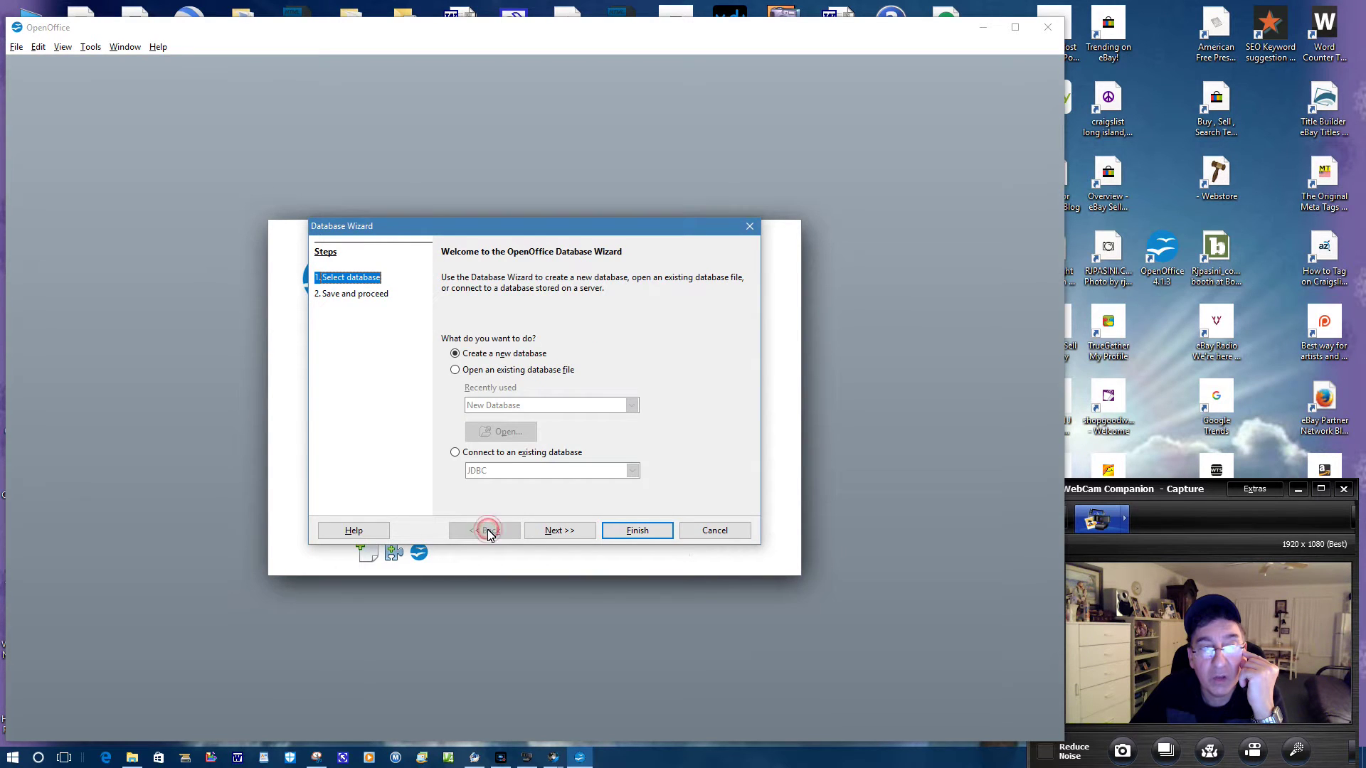
{"action": "left_click", "coordinate": [729, 538]}
Create a new formula document, insert a dot multiplication expression, and close it, discarding the changes.
{"action": "left_click", "coordinate": [606, 421]}
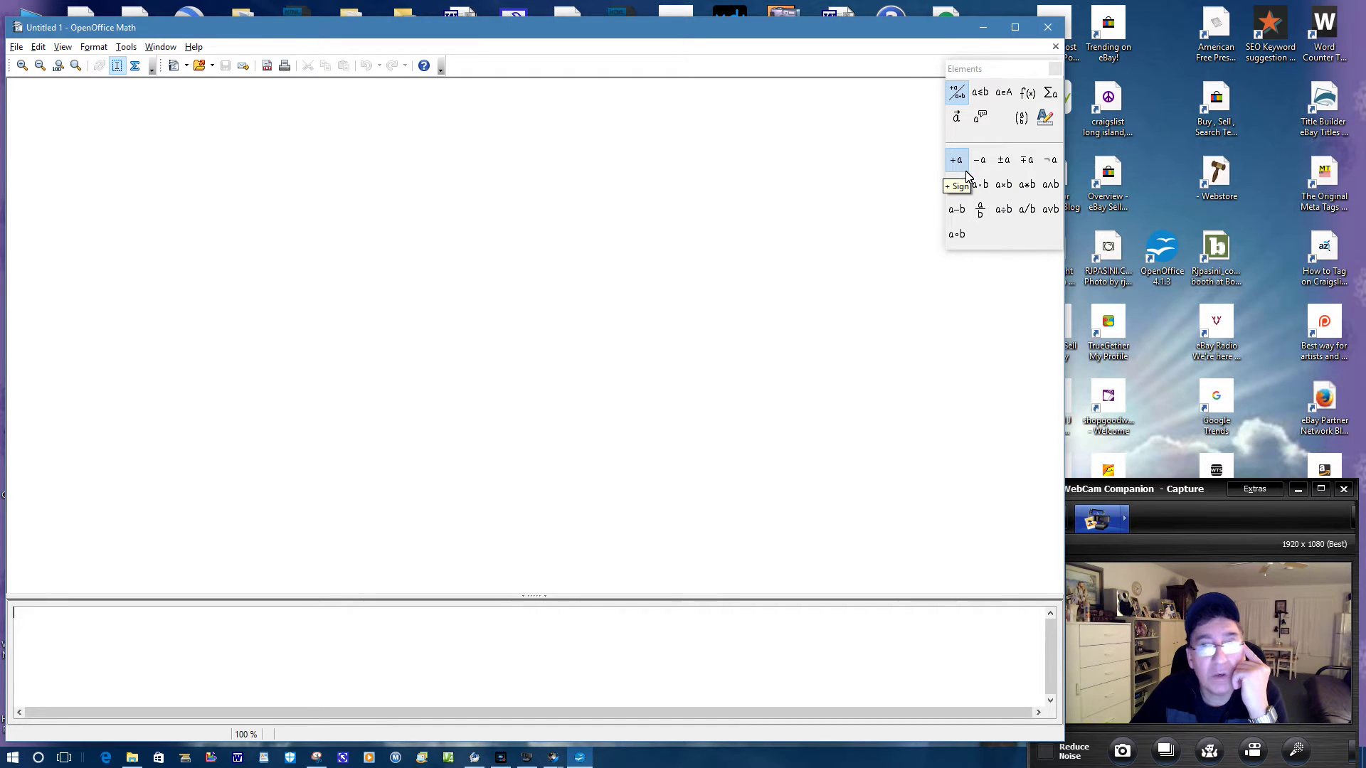
{"action": "left_click", "coordinate": [975, 187]}
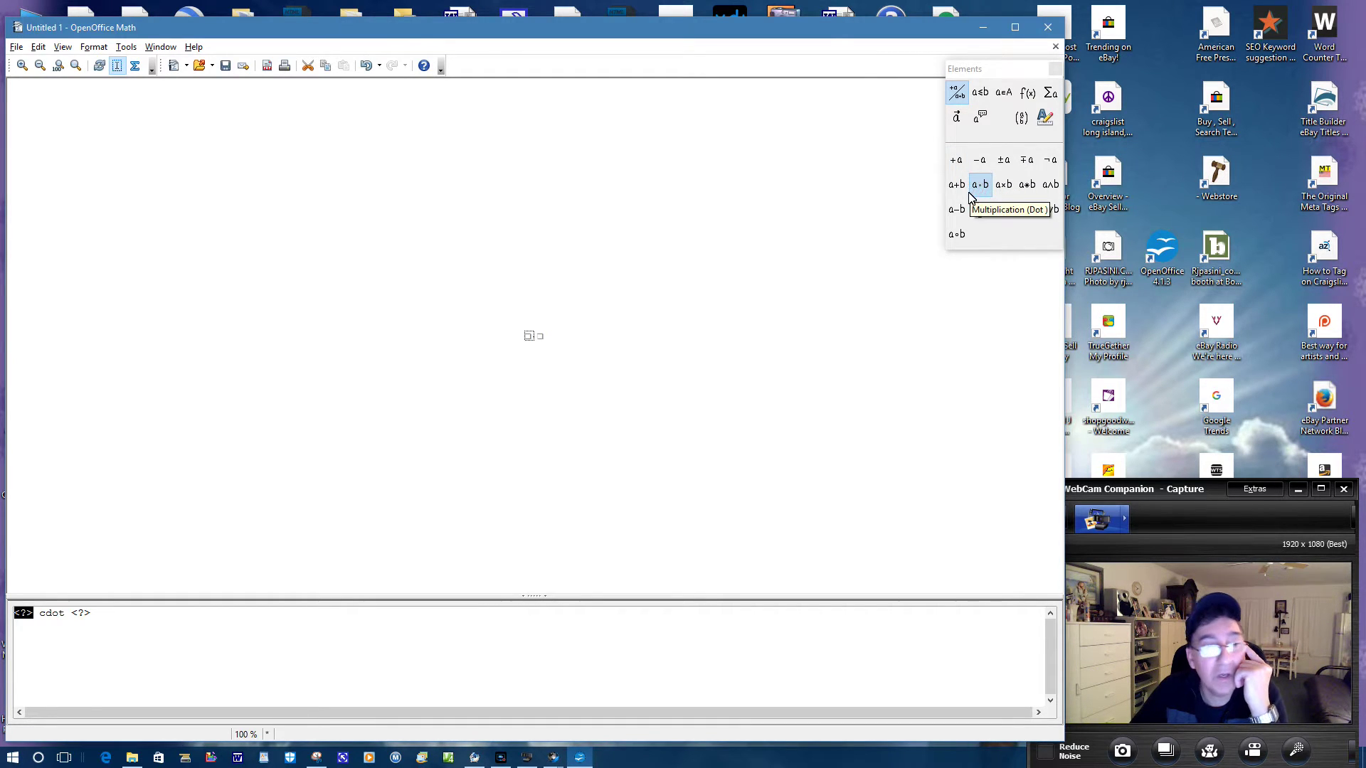
{"action": "left_click", "coordinate": [126, 49]}
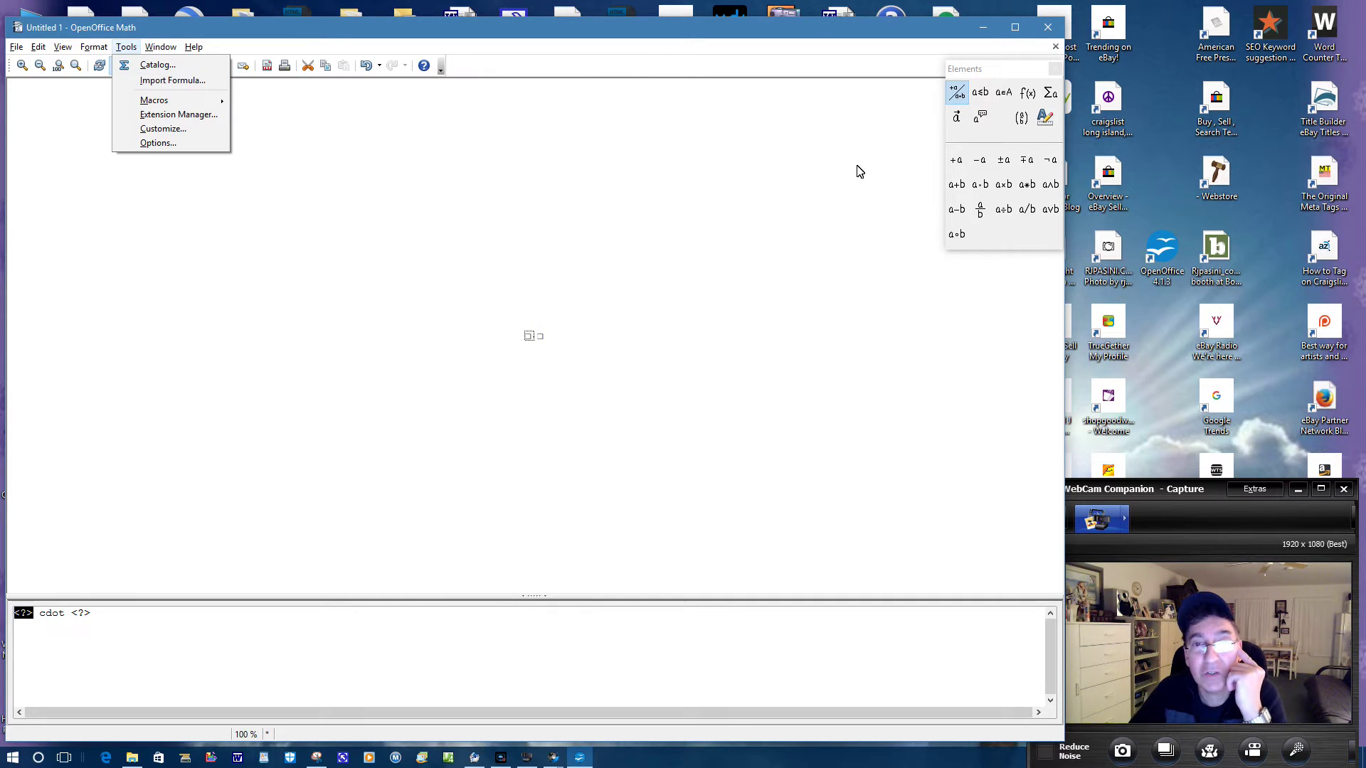
{"action": "left_click", "coordinate": [1058, 54]}
{"action": "left_click", "coordinate": [1050, 30]}
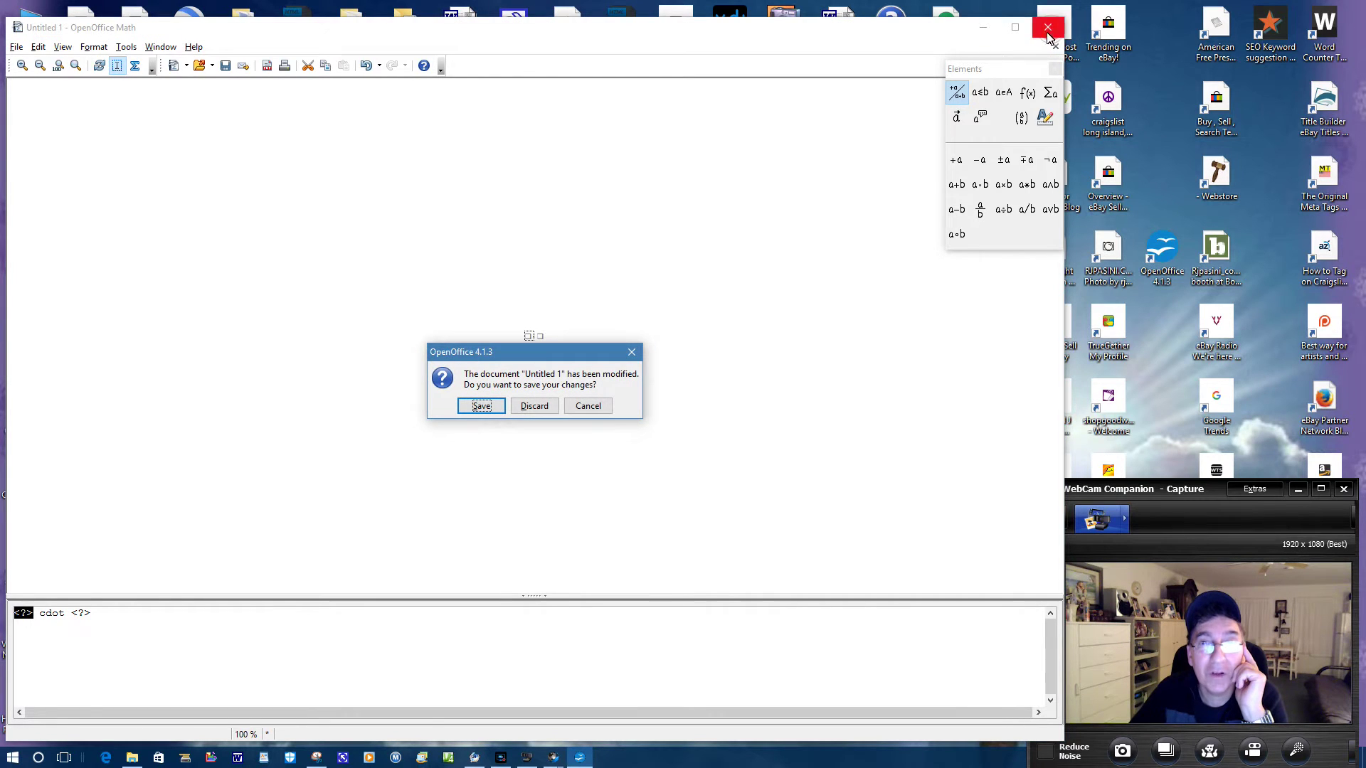
{"action": "left_click", "coordinate": [535, 406]}
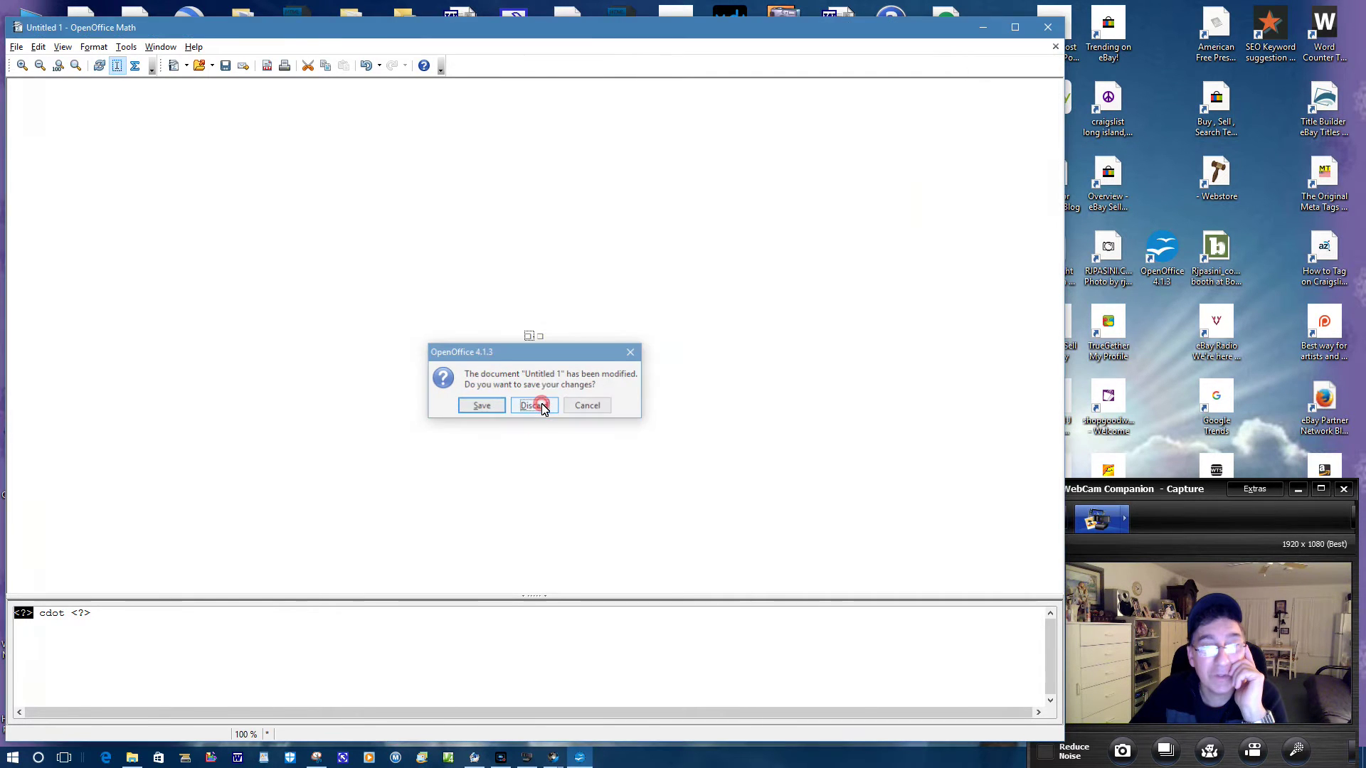
Relaunch OpenOffice, view a presentation based on the template "Introducing a New Product", and close it.
{"action": "double_click", "coordinate": [1164, 256]}
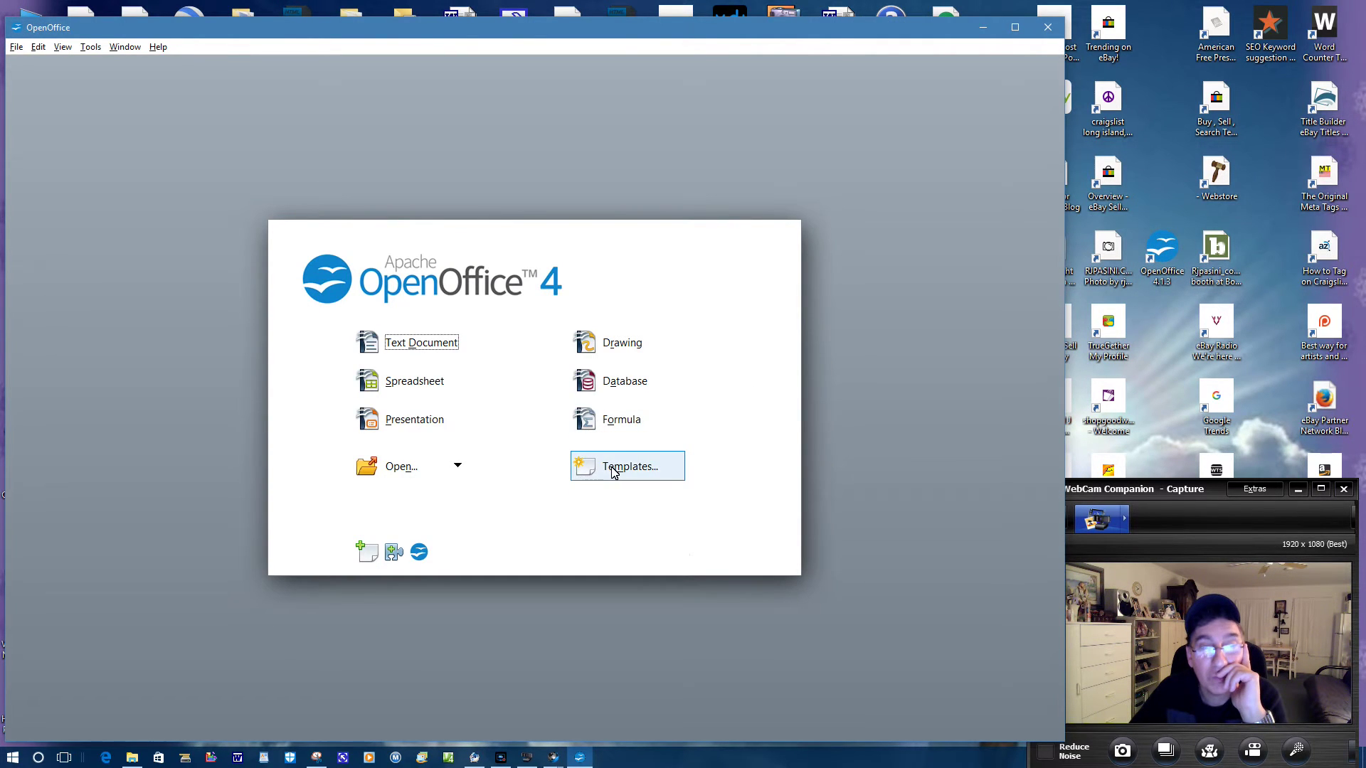
{"action": "left_click", "coordinate": [614, 472]}
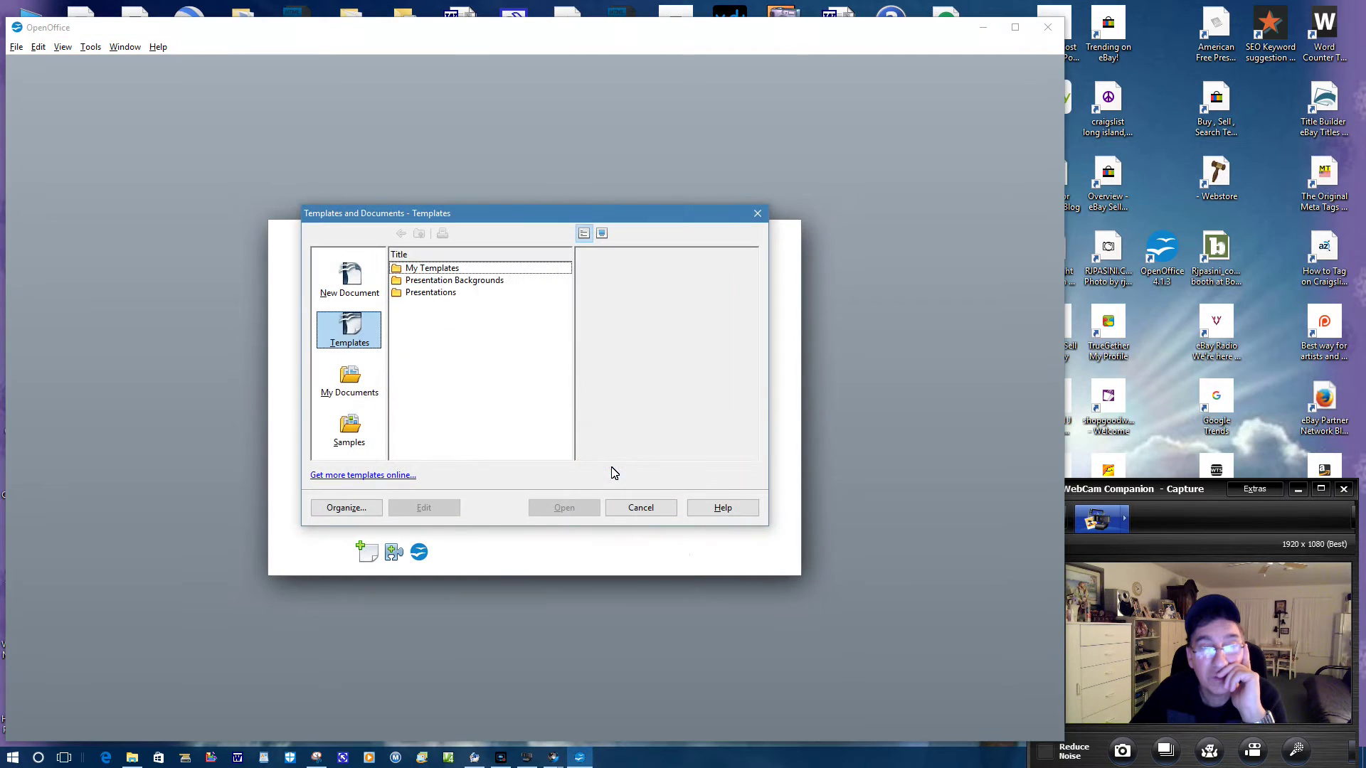
{"action": "double_click", "coordinate": [435, 293]}
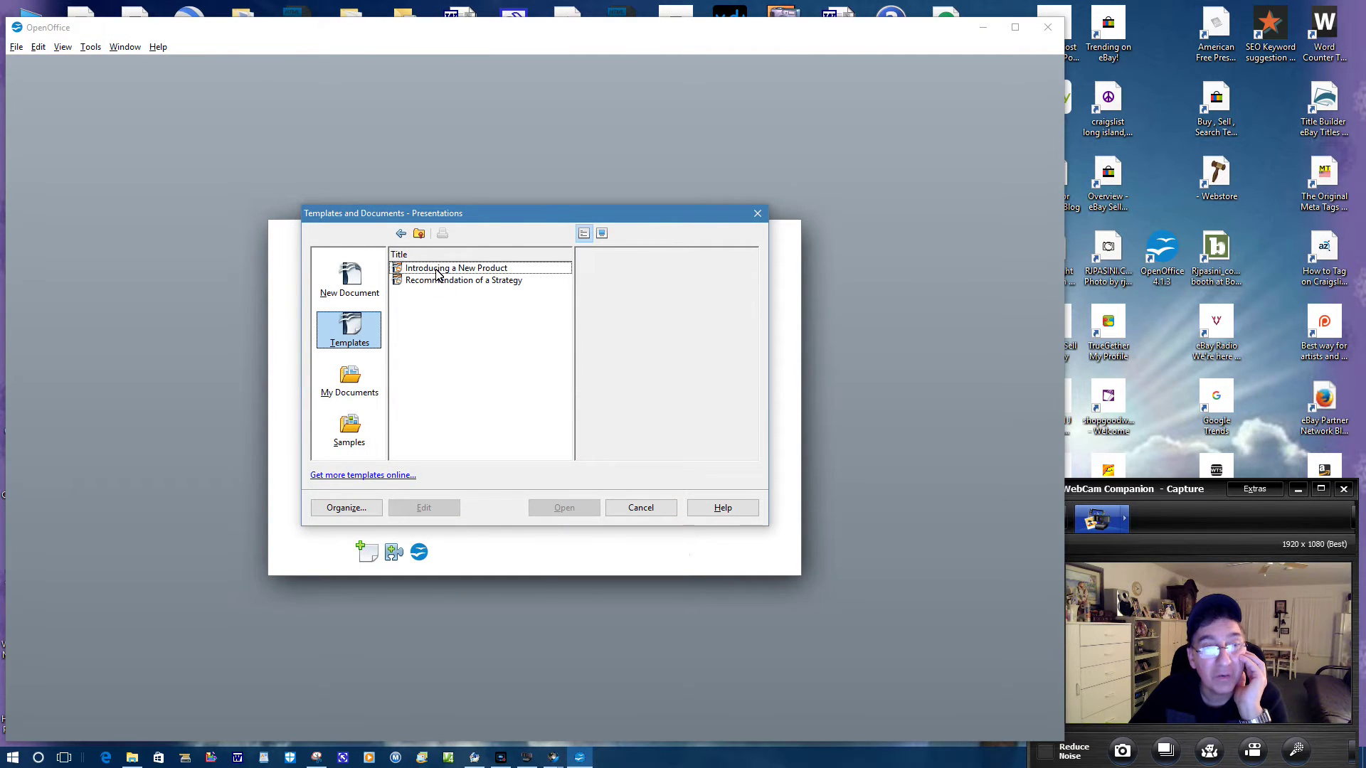
{"action": "double_click", "coordinate": [437, 270]}
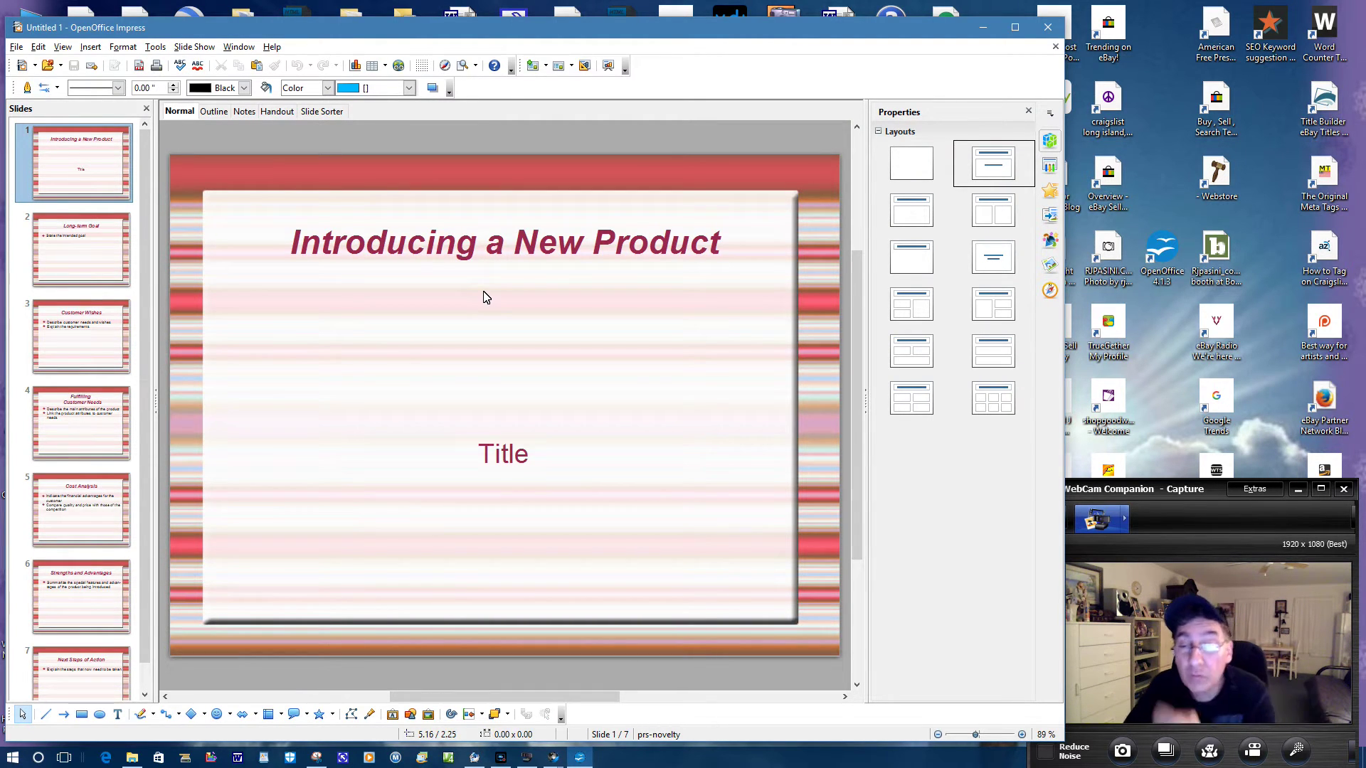
{"action": "left_click", "coordinate": [1047, 29]}
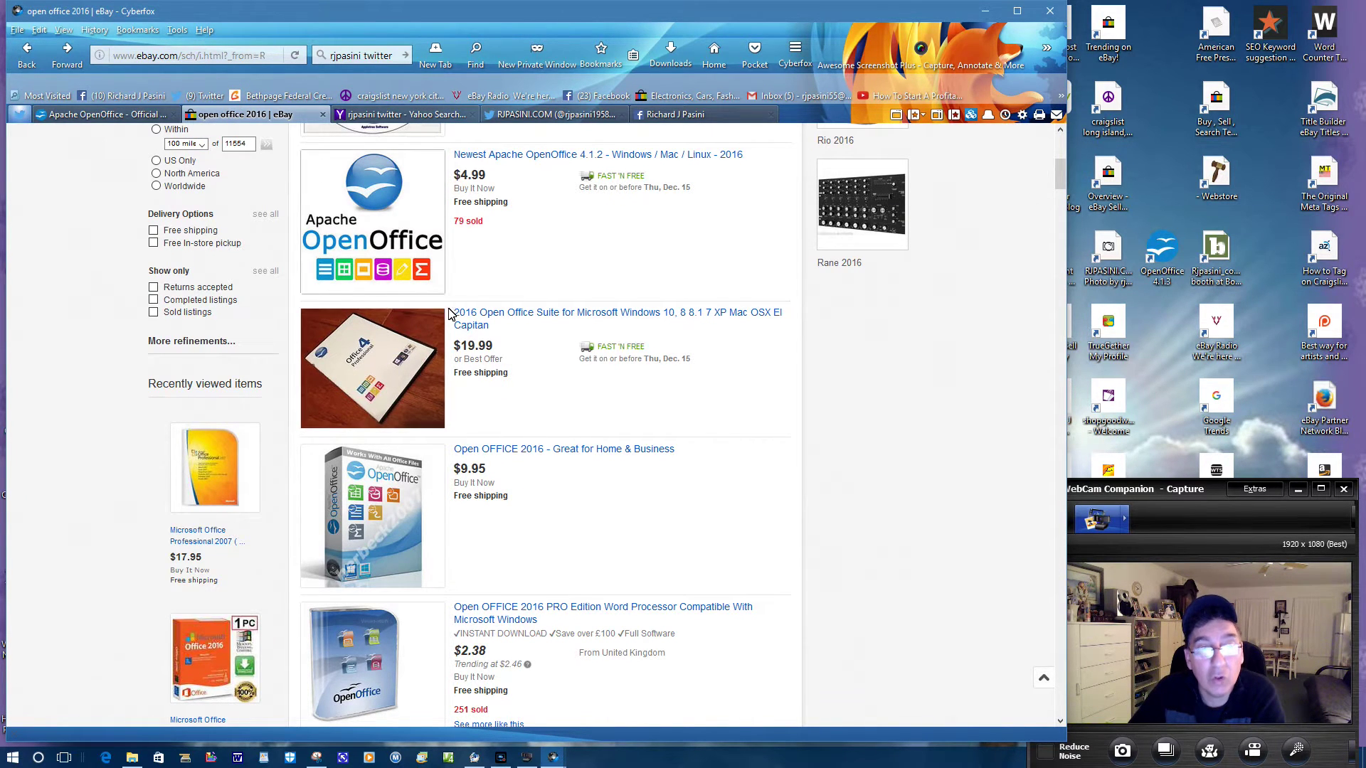
In Cyberfox, revisit the official Apache OpenOffice download page from the "openoffice download" Google results, and close that page.
{"action": "left_click", "coordinate": [71, 114]}
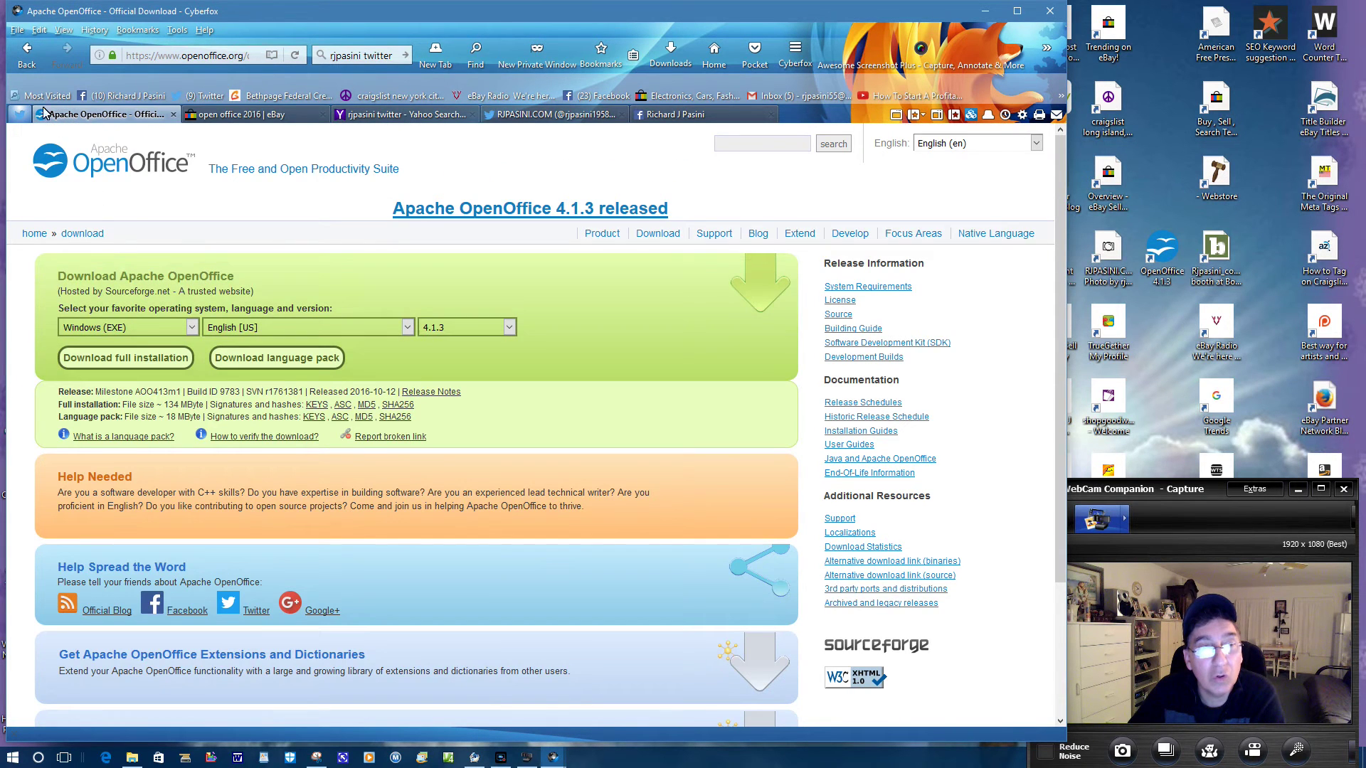
{"action": "left_click", "coordinate": [29, 49]}
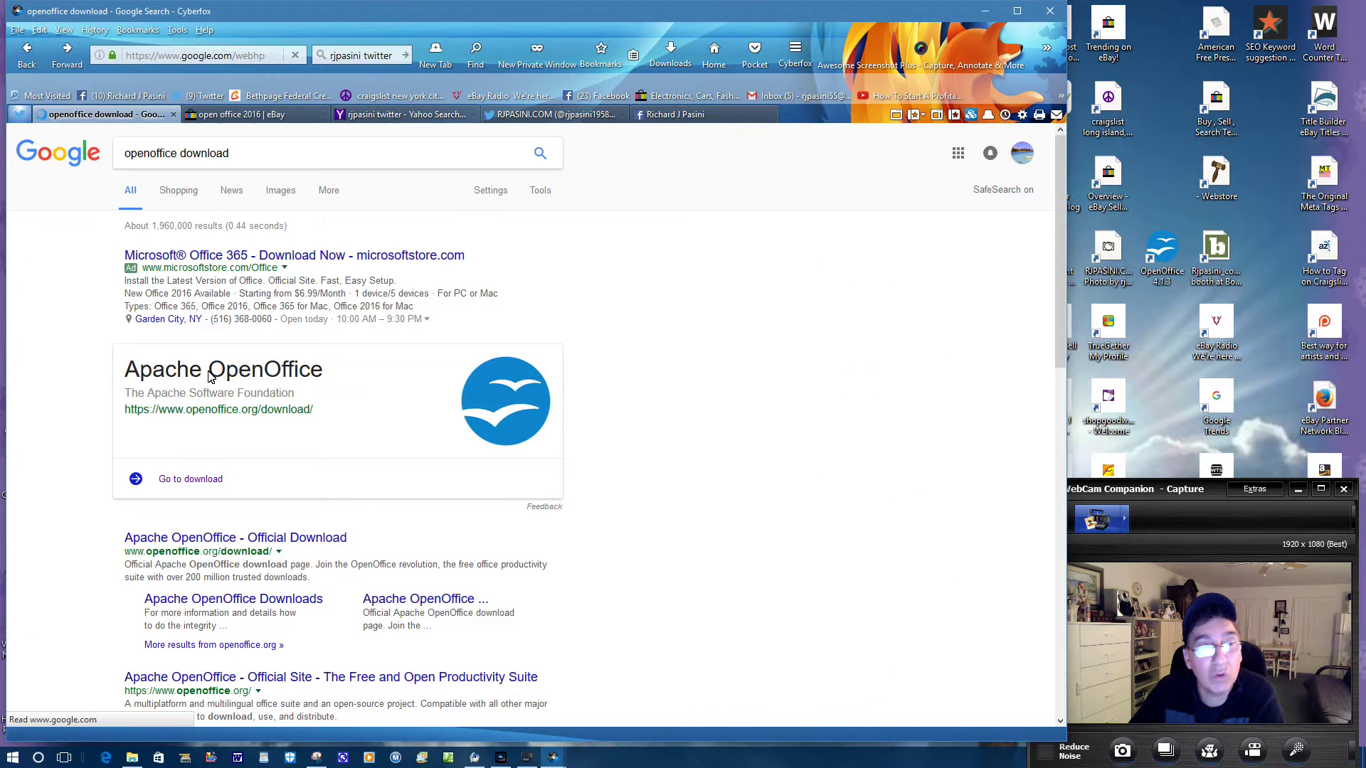
{"action": "left_click", "coordinate": [262, 539]}
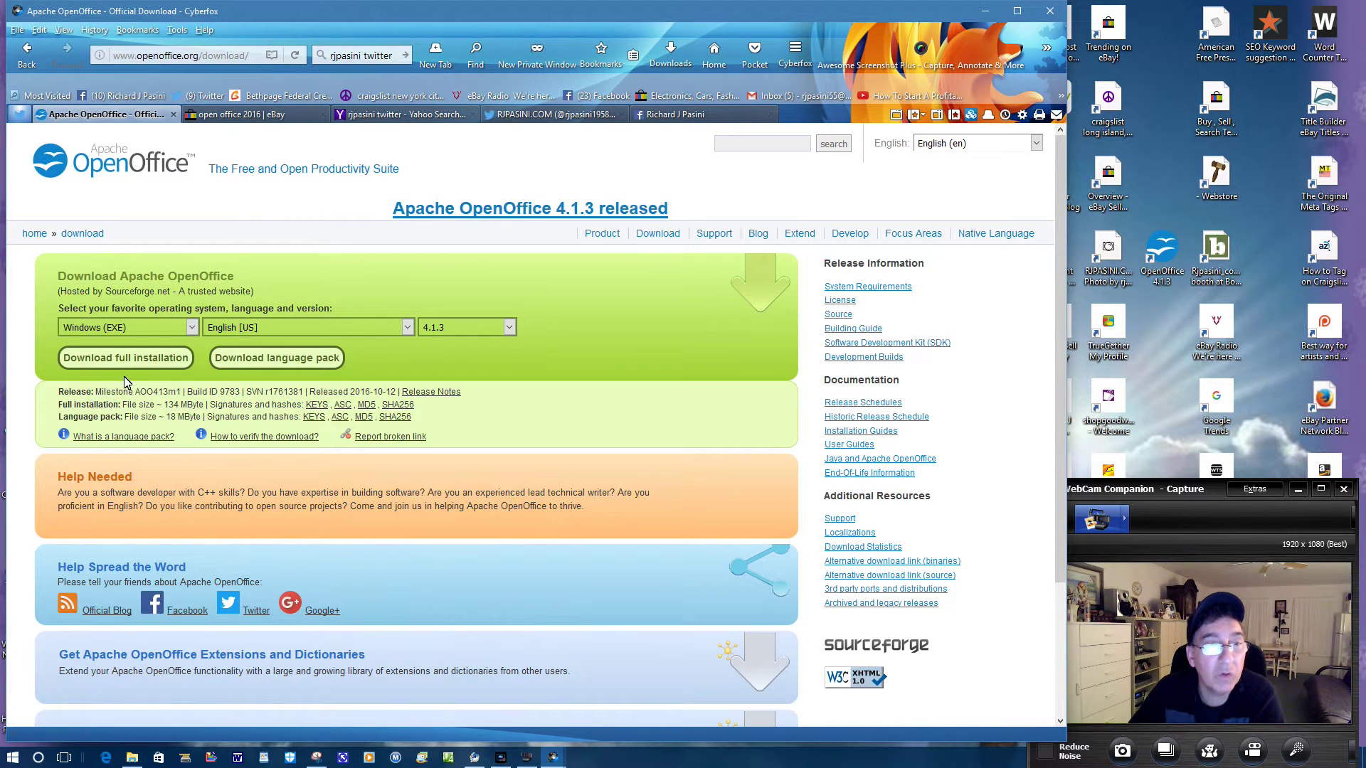
{"action": "left_click", "coordinate": [173, 115]}
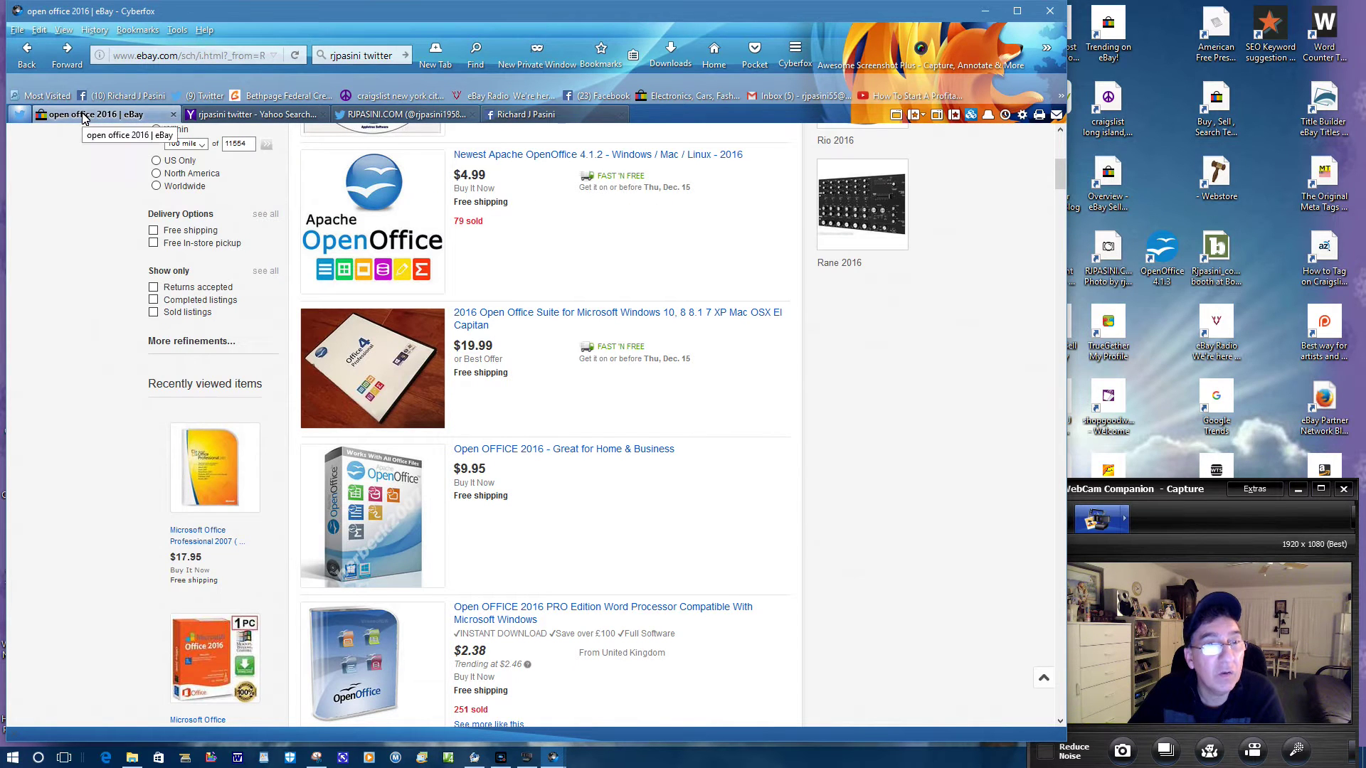
Open the My eBay Selling Manager active listings from the eBay home page and look through the listed items.
{"action": "left_click", "coordinate": [668, 97]}
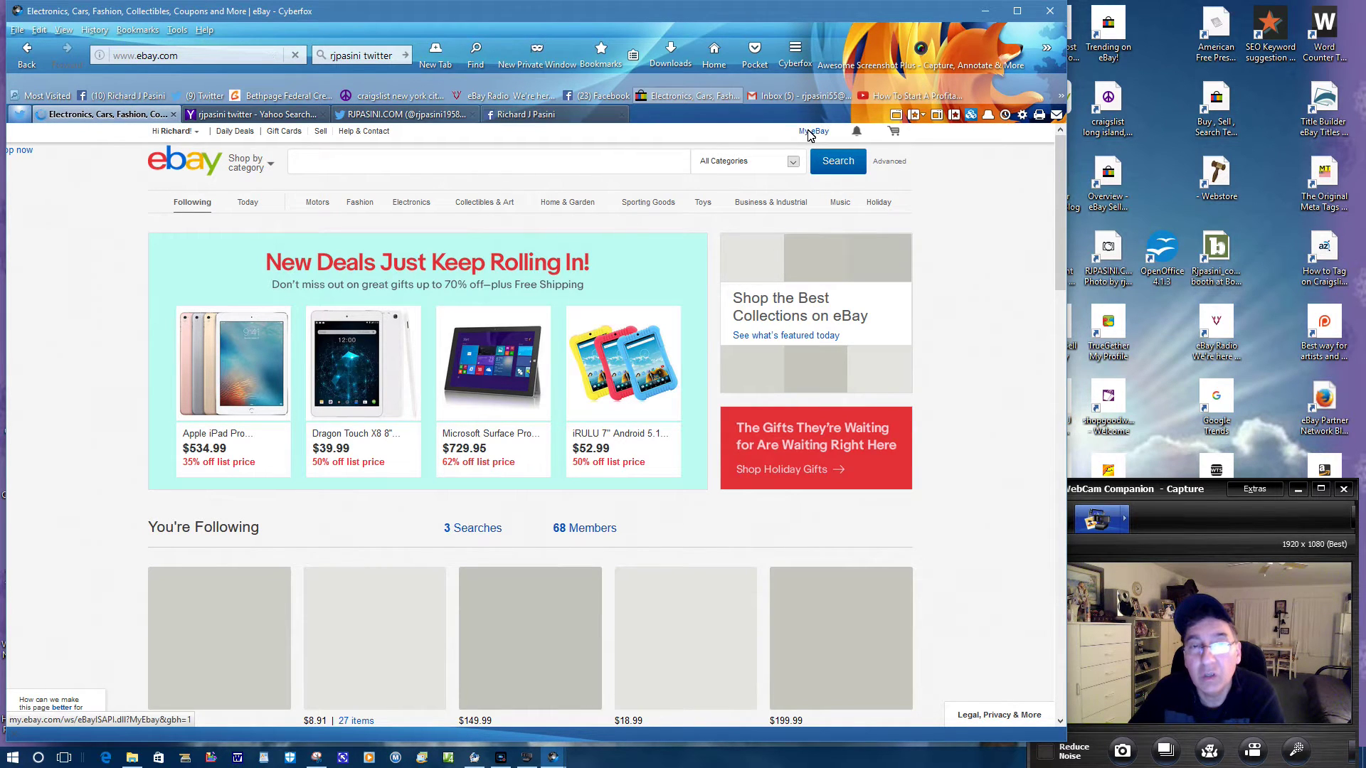
{"action": "mouse_move", "coordinate": [808, 135]}
{"action": "left_click", "coordinate": [813, 259]}
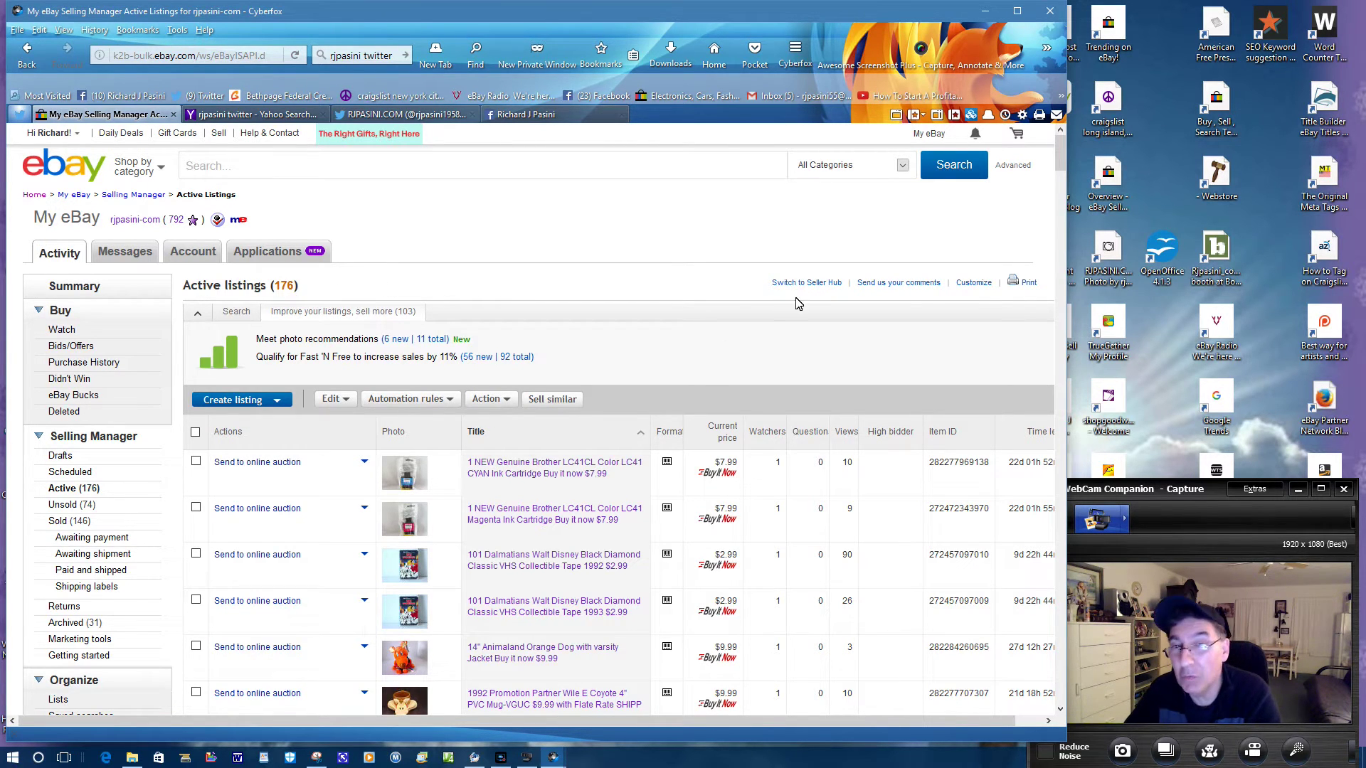
{"action": "scroll", "coordinate": [797, 302], "scroll_direction": "down", "scroll_amount": 2}
{"action": "scroll", "coordinate": [836, 334], "scroll_direction": "down", "scroll_amount": 3}
{"action": "scroll", "coordinate": [836, 334], "scroll_direction": "down", "scroll_amount": 3}
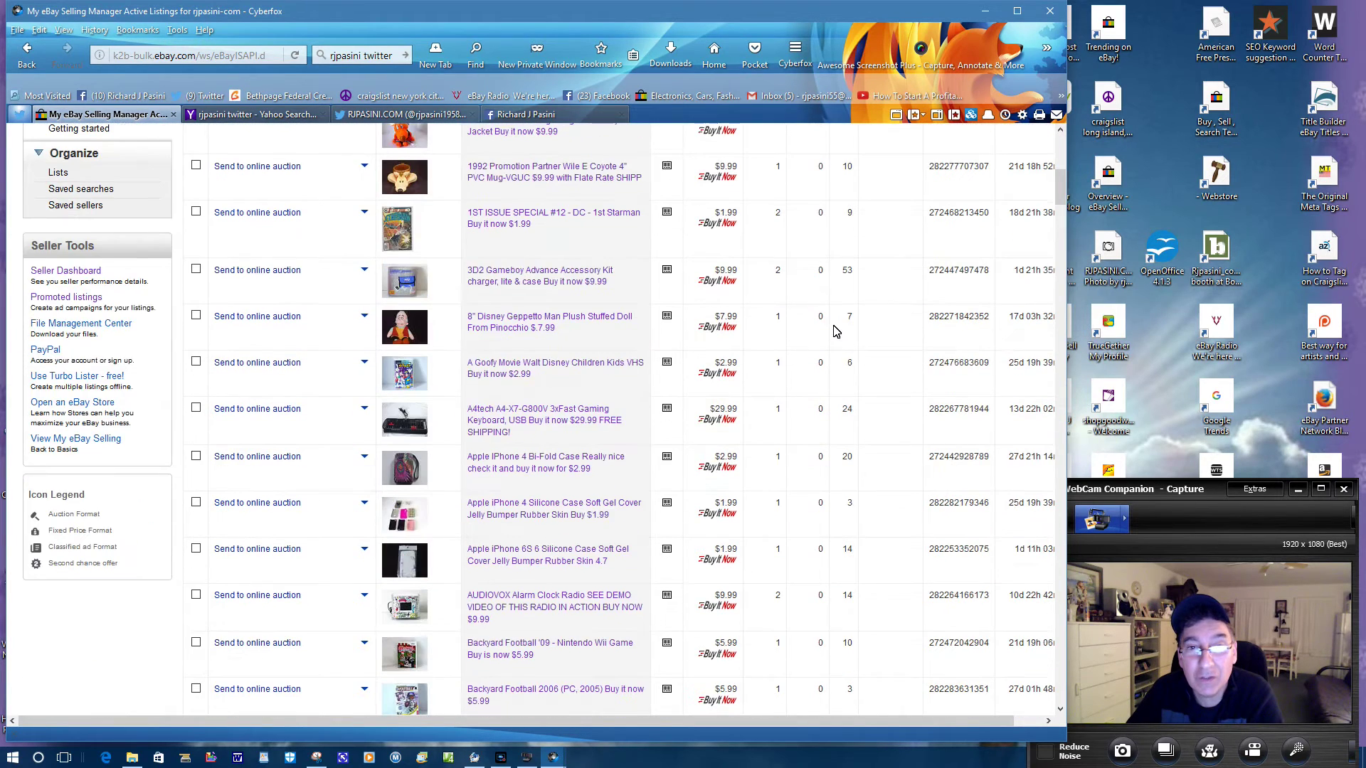
{"action": "scroll", "coordinate": [772, 325], "scroll_direction": "down", "scroll_amount": 4}
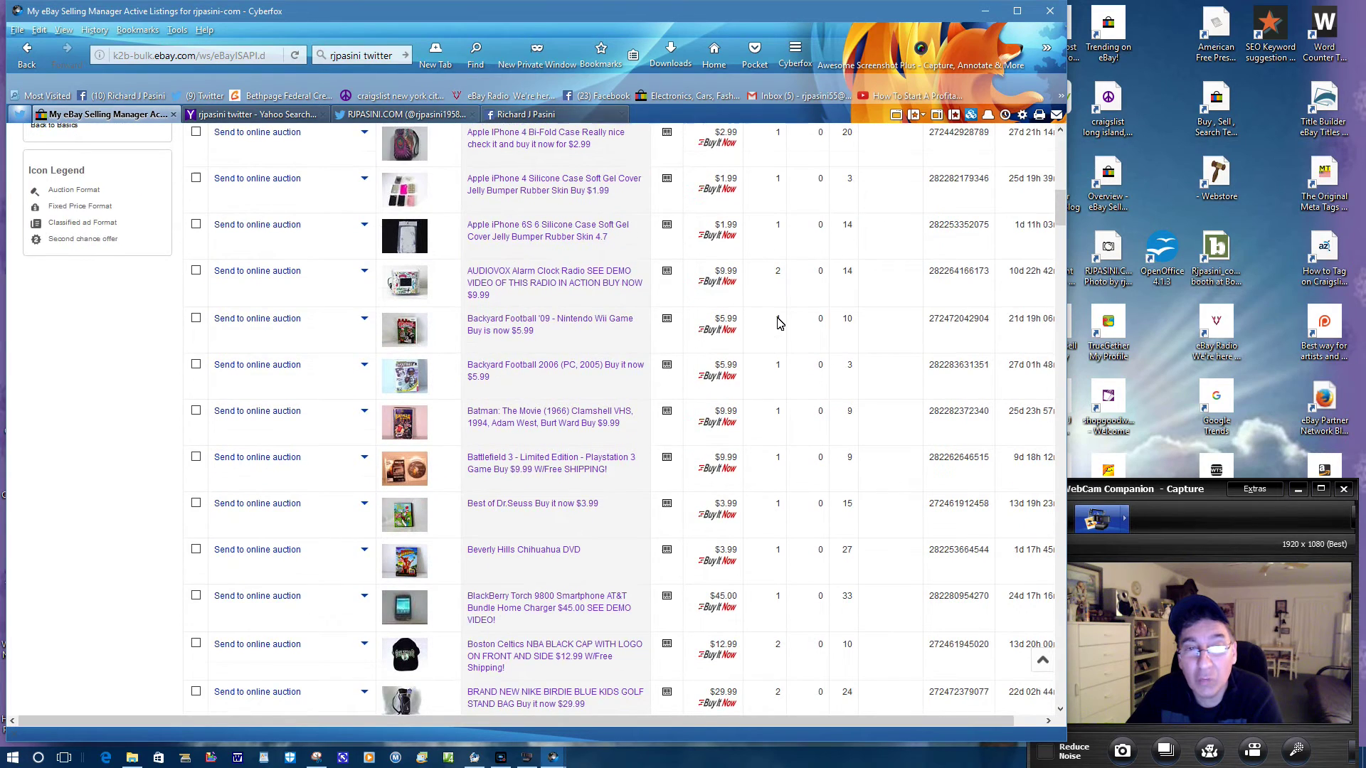
{"action": "scroll", "coordinate": [727, 306], "scroll_direction": "down", "scroll_amount": 4}
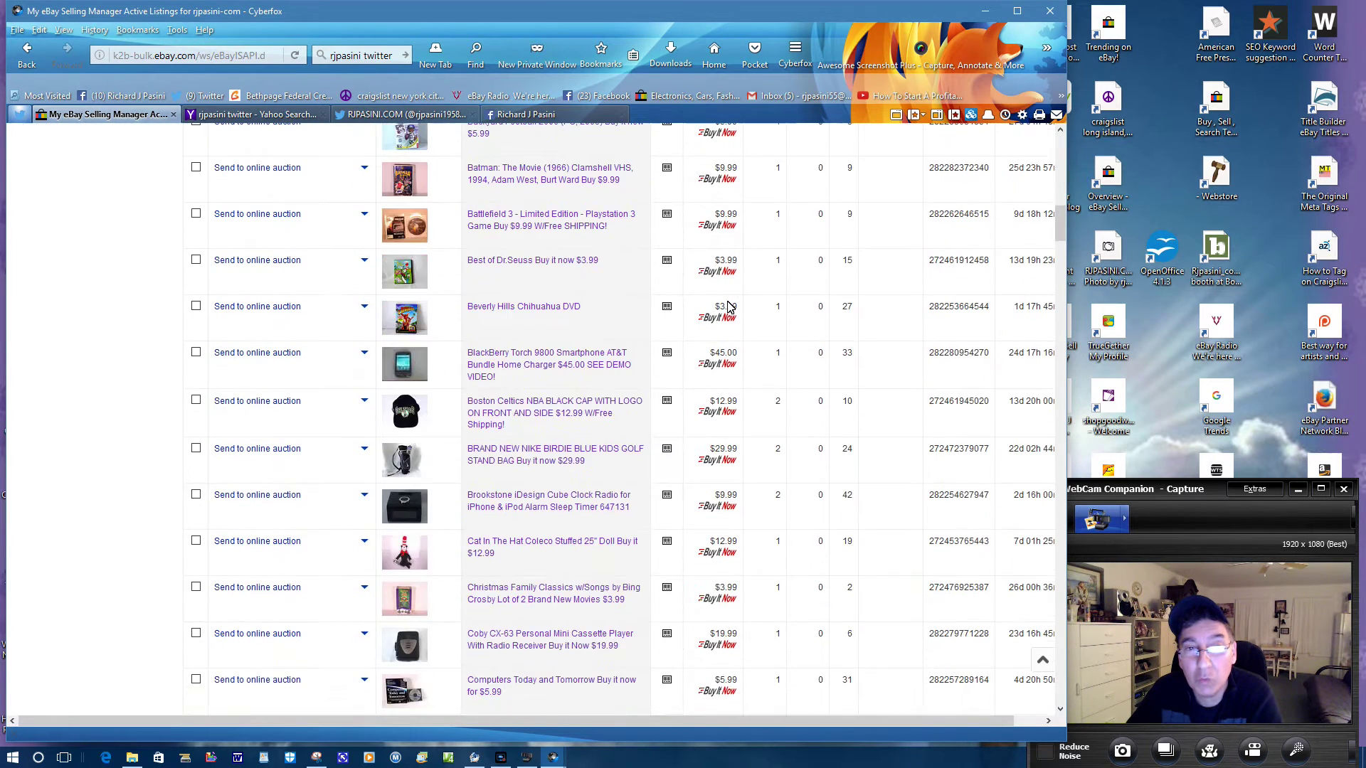